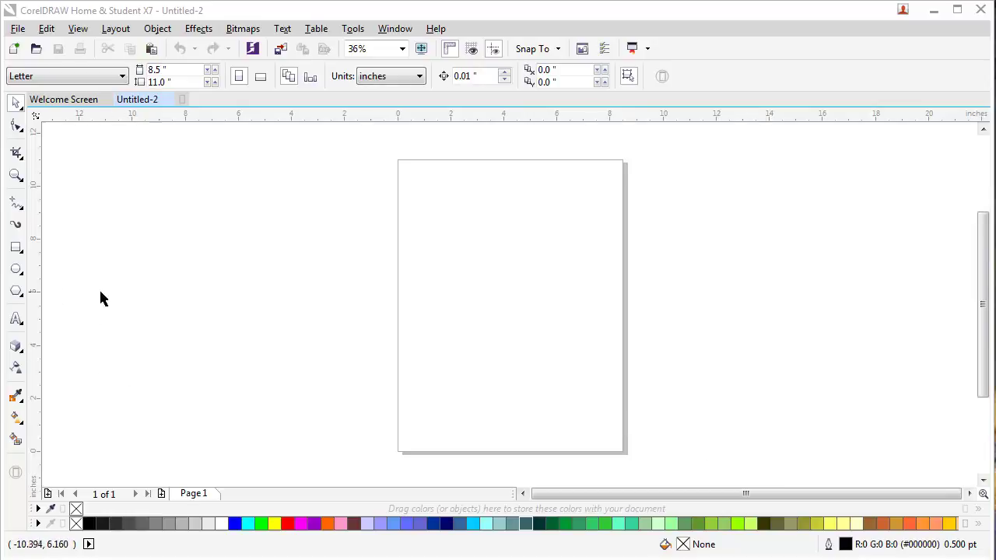
- Draw a square about 2.2 in wide mid-page and place an identical, partly overlapping copy diagonally offset from it
click(15, 247)
mouse_move(438, 252)
mouse_down()
mouse_move(502, 314)
mouse_move(451, 331)
mouse_move(524, 400)
mouse_up()
click(15, 103)
scroll(449, 276, up, 2)
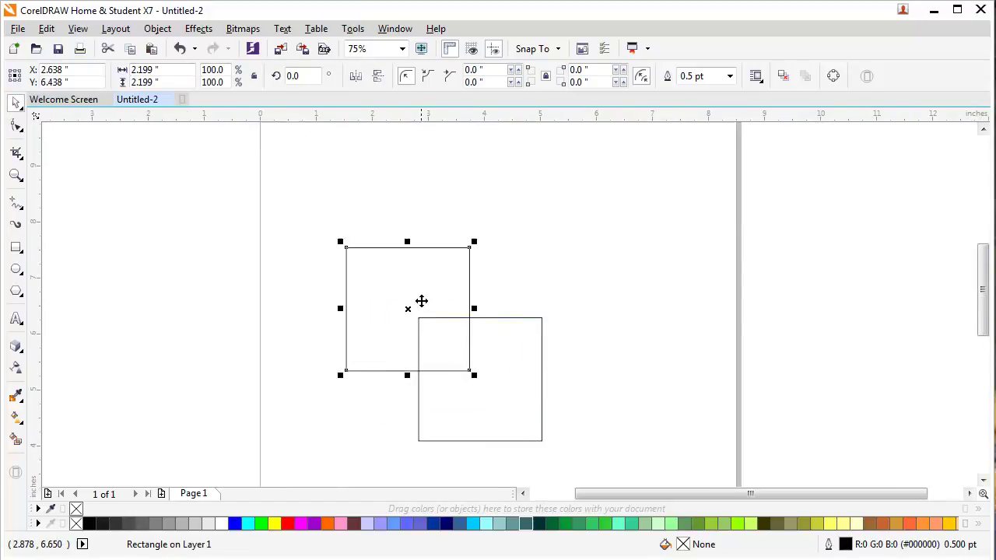
- Fill the upper-left square with cyan and the lower-right square with red
click(249, 522)
key(Tab)
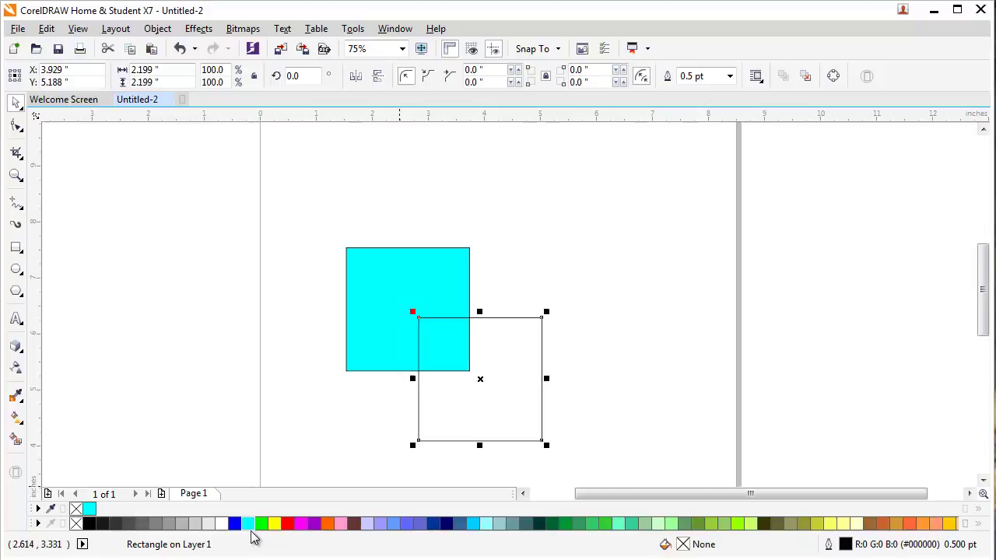
click(236, 523)
click(287, 523)
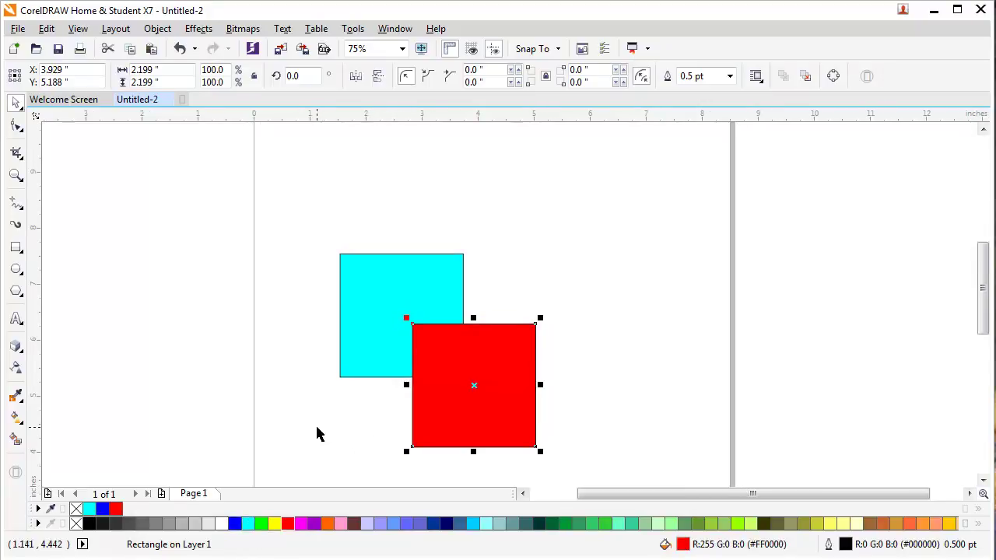
- Recolor the upper-left square orange and the overlapping lower-right square purple
click(326, 447)
key(Tab)
click(327, 523)
click(308, 398)
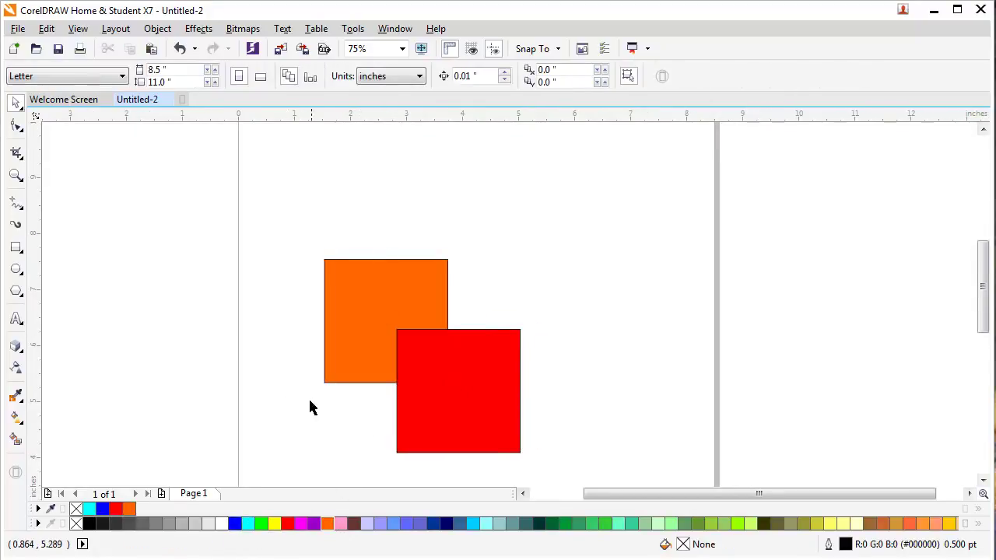
click(447, 407)
click(314, 523)
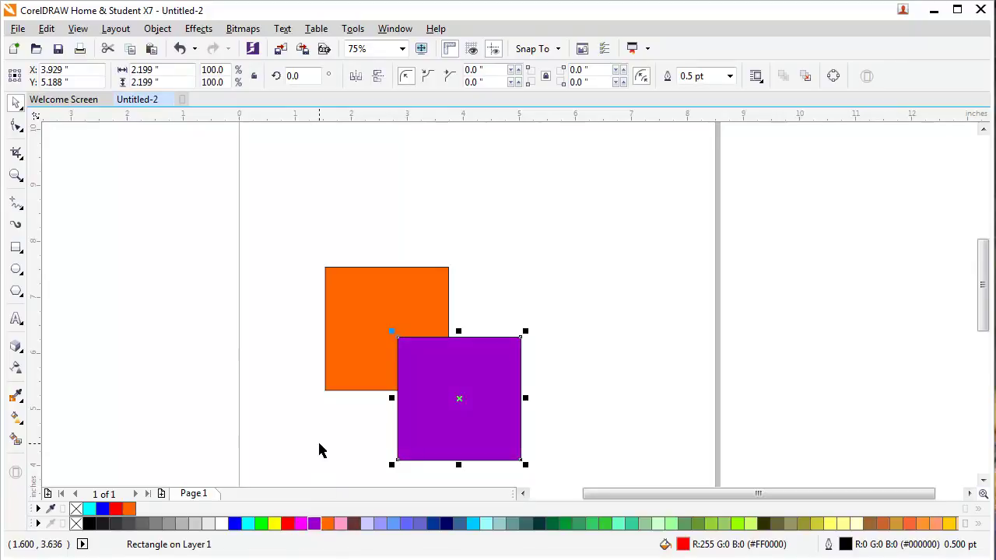
click(299, 440)
- Move the purple square up and left so it overlaps more of the orange square
drag(418, 397, 396, 362)
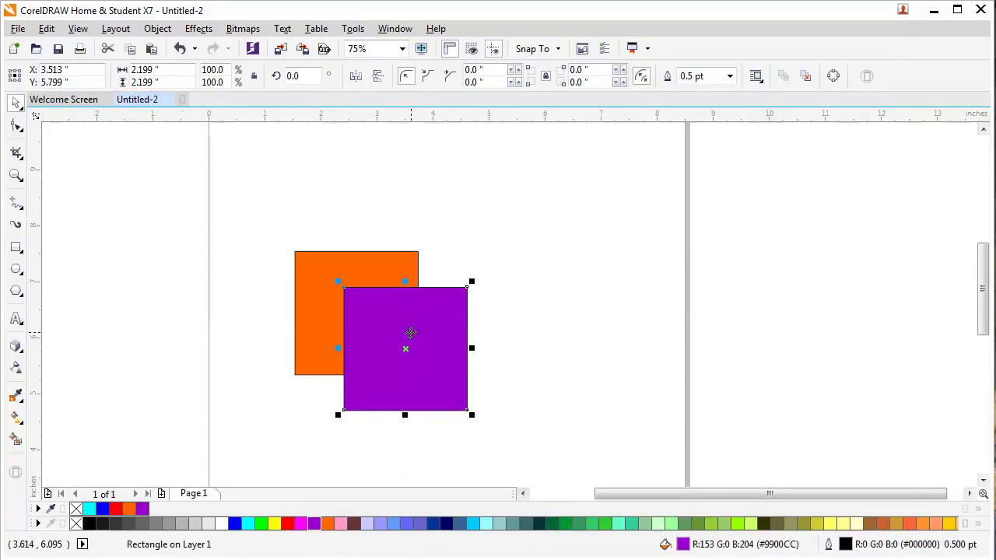
scroll(402, 331, up, 2)
drag(397, 314, 438, 327)
drag(456, 374, 471, 358)
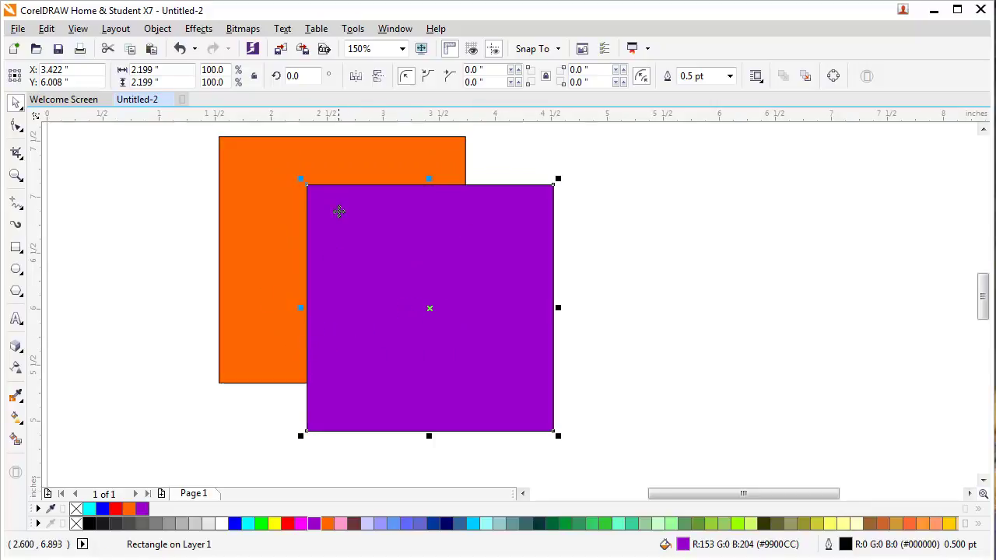
- Apply a uniform transparency of 65 to the purple square with the Transparency tool
drag(340, 215, 346, 273)
drag(389, 315, 394, 302)
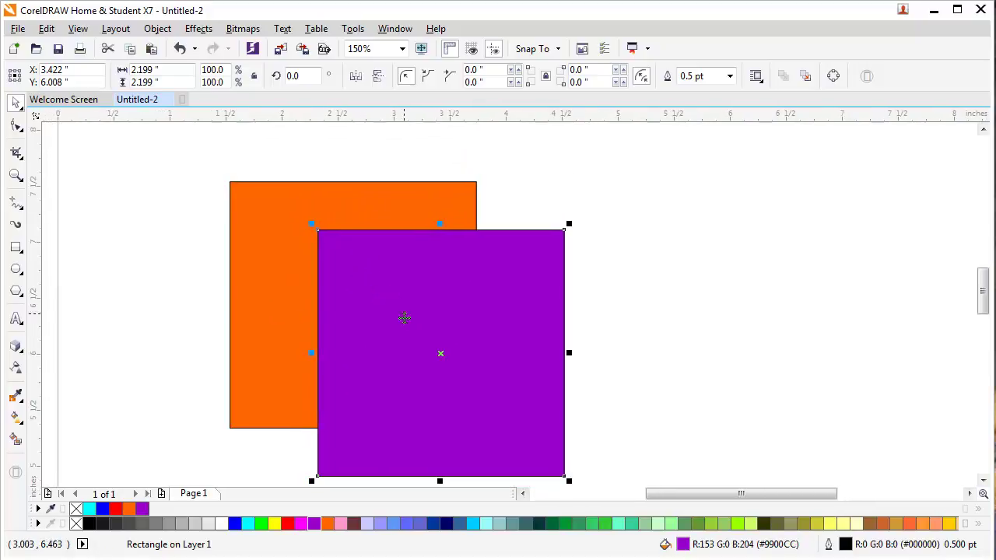
drag(476, 362, 494, 333)
drag(82, 374, 129, 348)
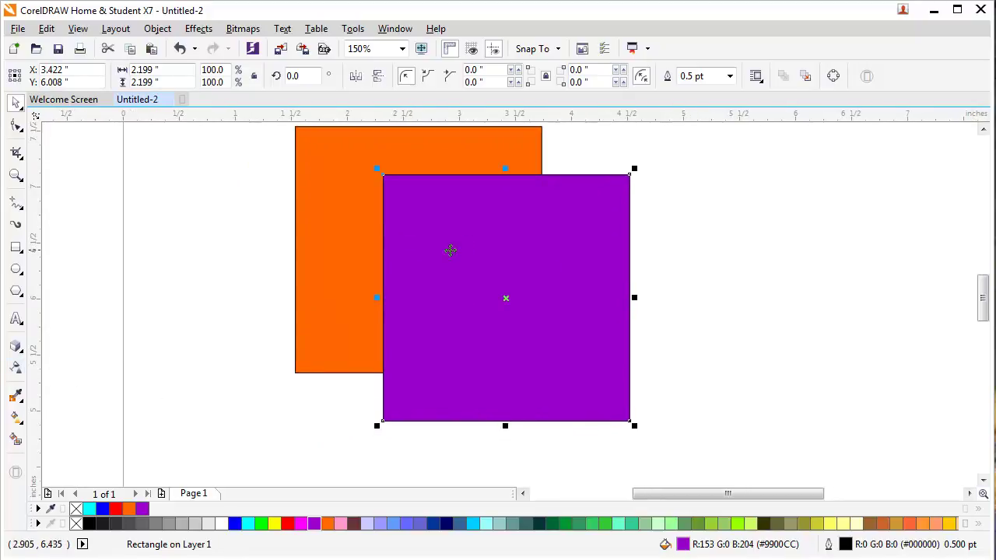
click(16, 369)
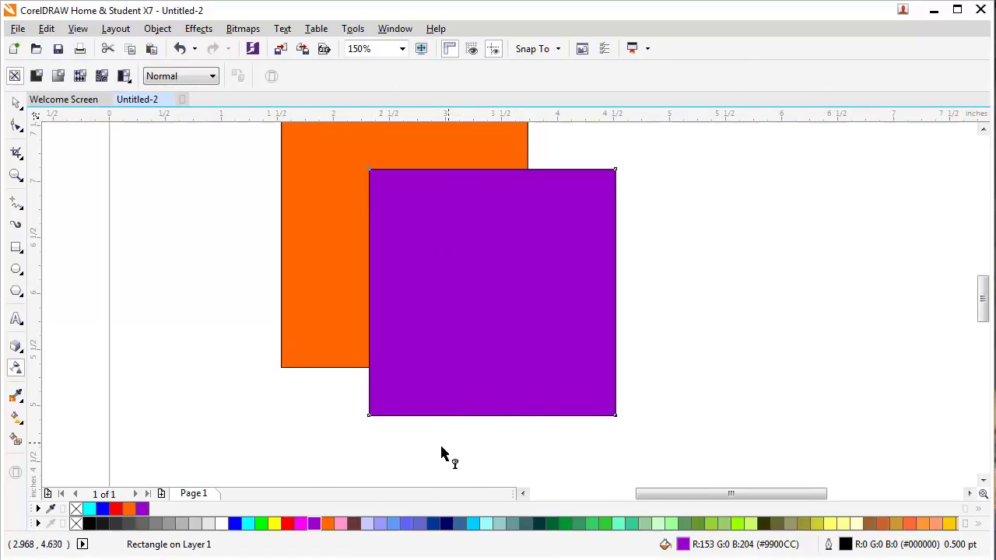
scroll(467, 455, down, 1)
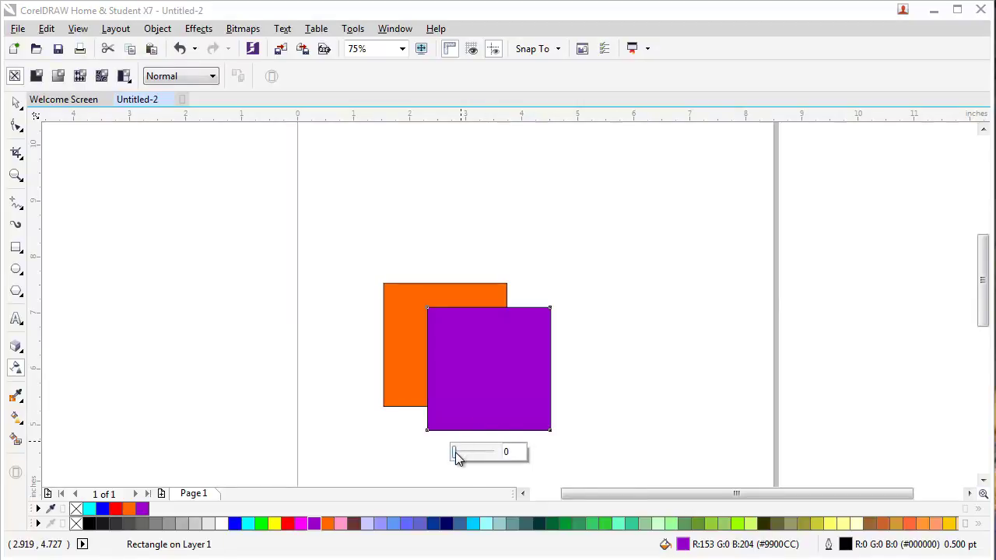
drag(452, 451, 482, 458)
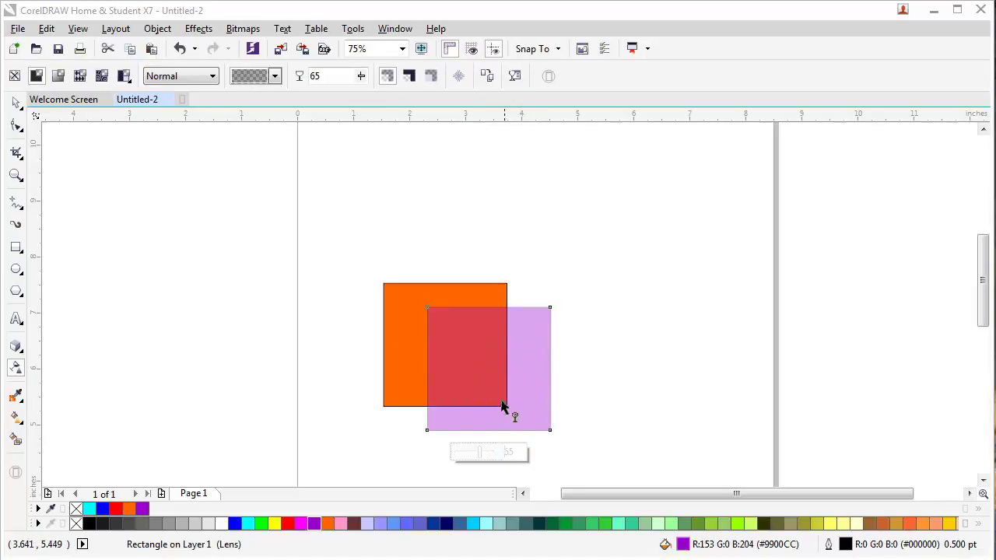
- Overlay the transparent purple square exactly on the orange square, and set it aside beyond the page's left edge
click(15, 102)
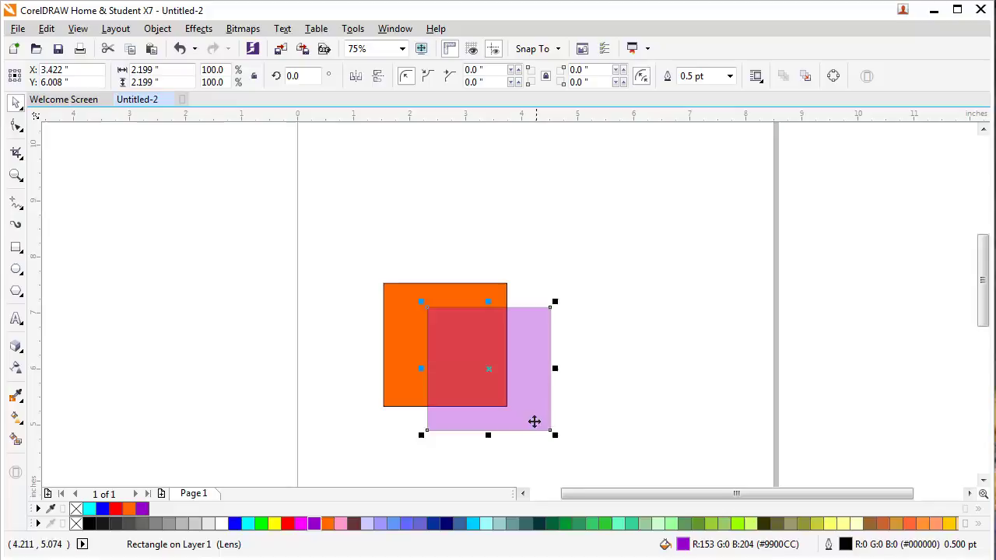
drag(552, 432, 508, 406)
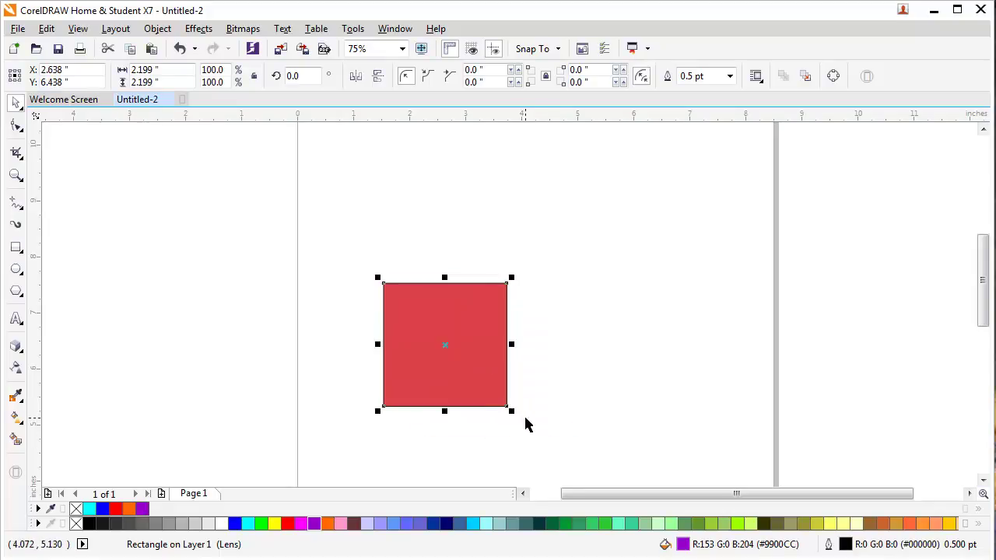
drag(458, 363, 529, 354)
drag(574, 407, 507, 406)
drag(488, 363, 187, 296)
- Duplicate the orange square down and to the right, and fill the copy with purple
click(460, 366)
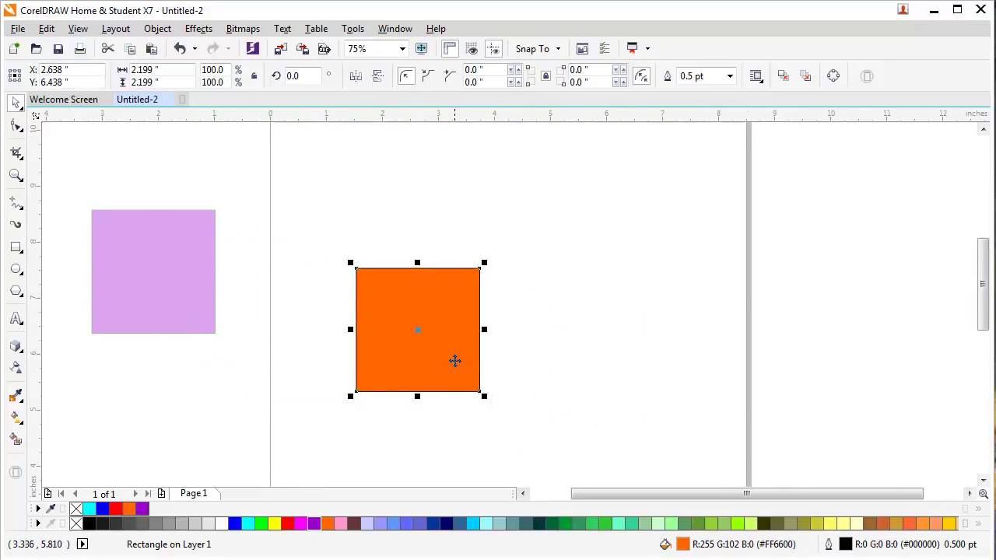
drag(453, 360, 499, 414)
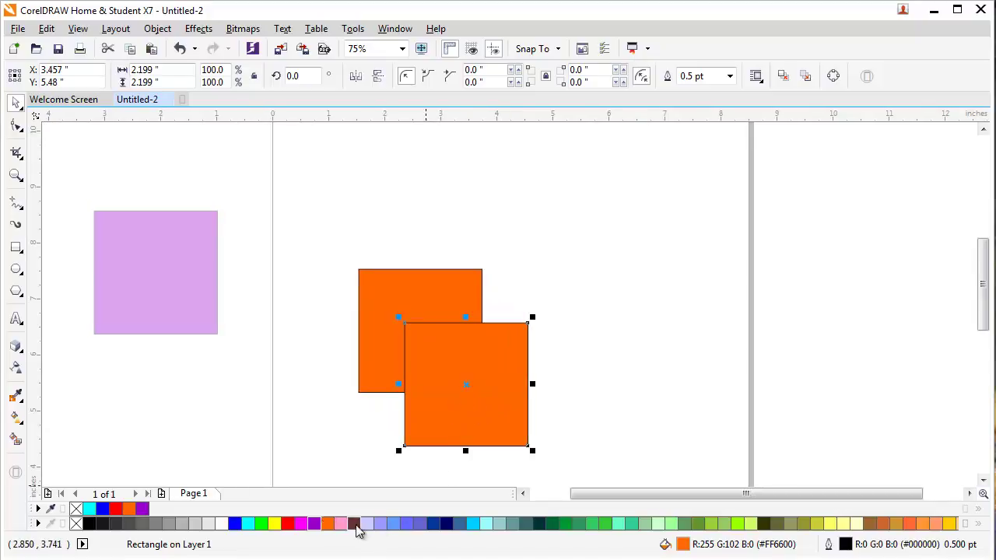
click(315, 523)
- Apply a linear transparency gradient to the new purple square, from opaque at its top-right corner to 100% transparent at its bottom-left corner
click(16, 367)
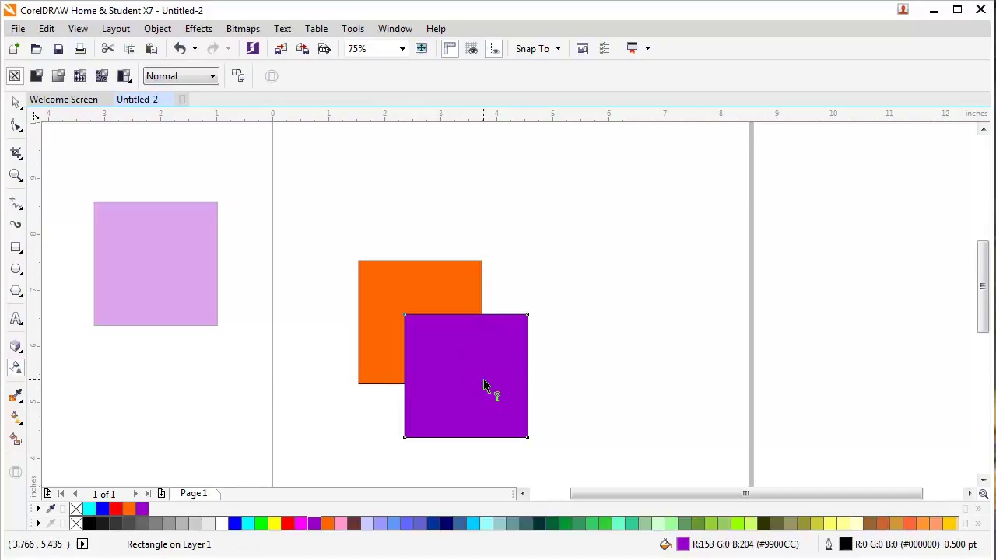
drag(509, 332, 404, 437)
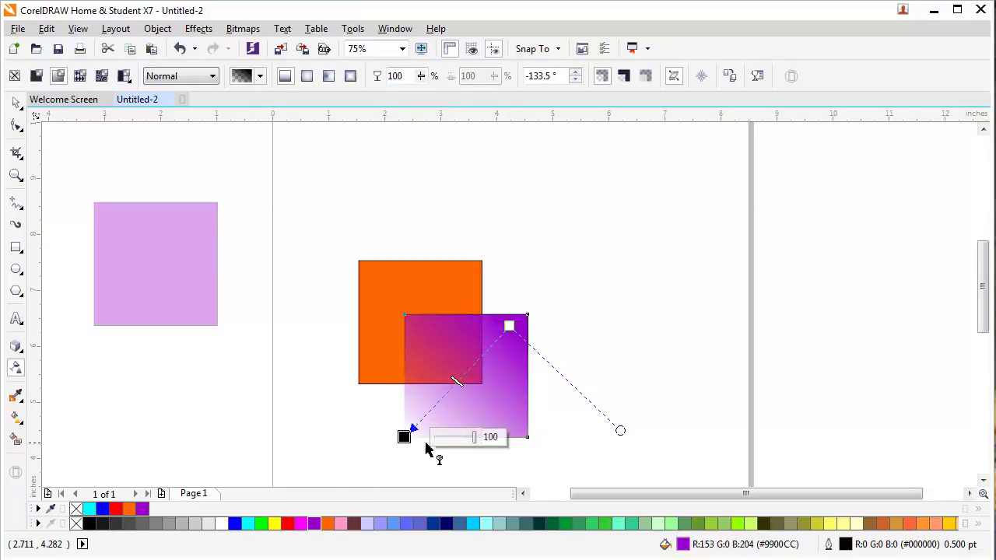
drag(509, 326, 527, 314)
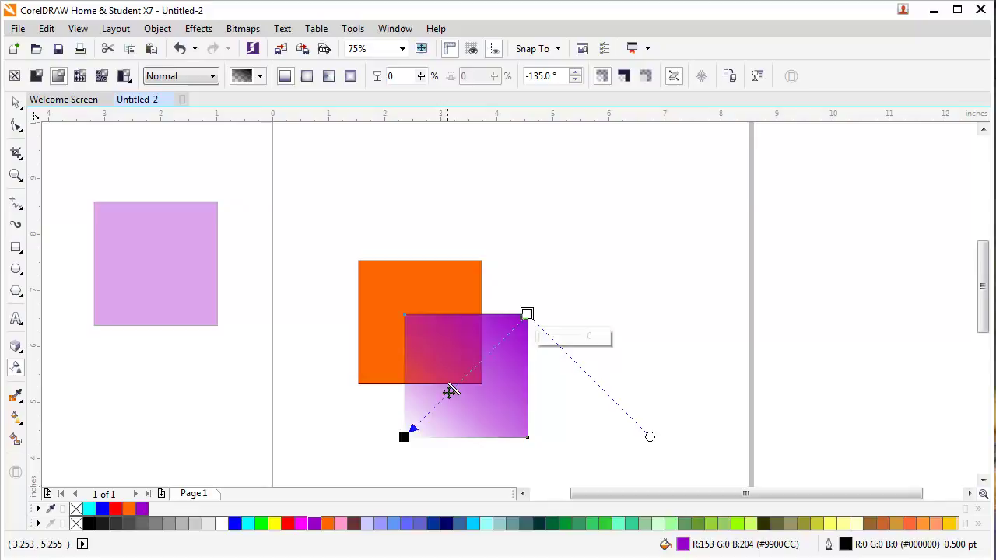
click(404, 437)
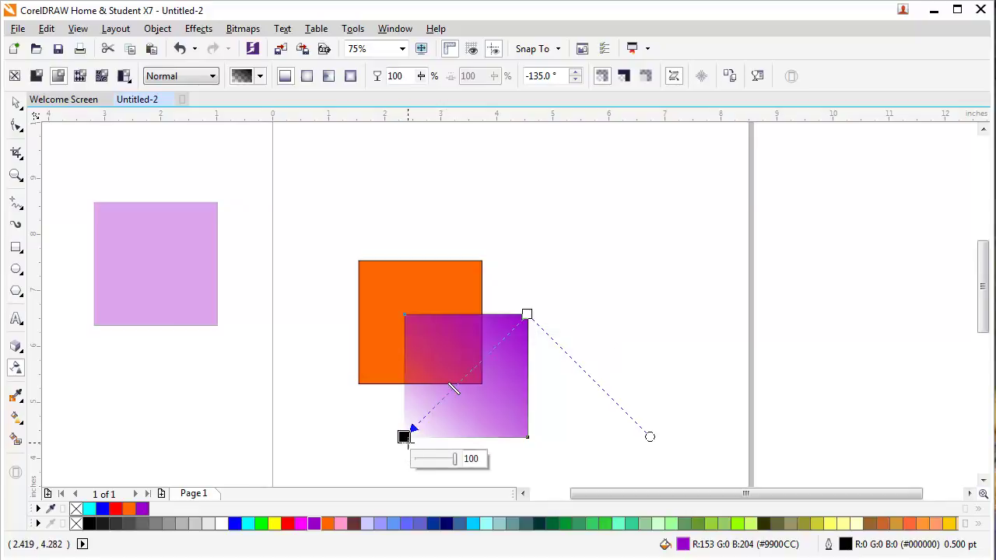
- Reverse the transparency gradient so it runs at 45° from opaque at the bottom-left corner to transparent at the top-right corner
drag(404, 437, 425, 392)
drag(526, 311, 527, 435)
drag(418, 372, 404, 437)
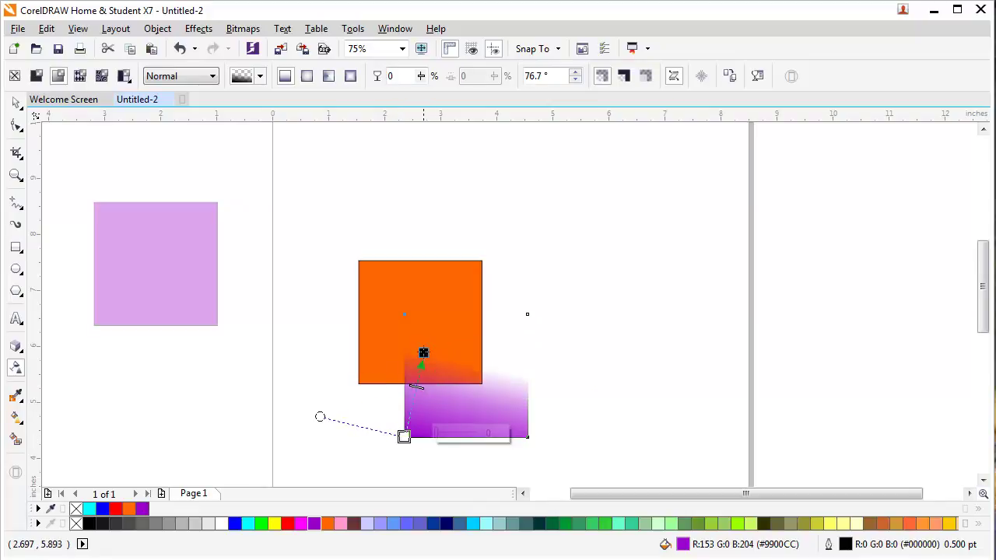
drag(424, 353, 526, 314)
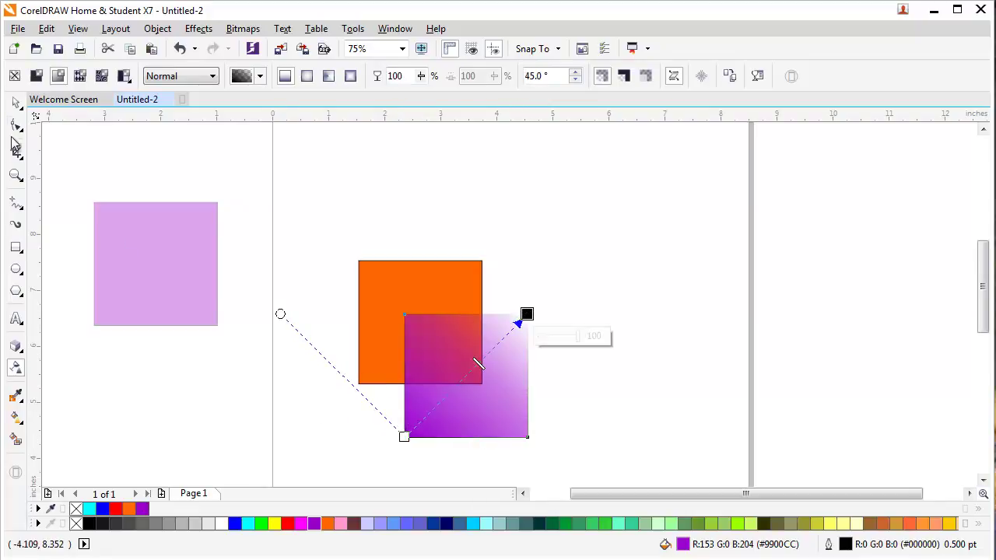
- Align the gradient-transparent purple square exactly over the orange square and examine the color blend up close
click(15, 101)
drag(488, 368, 490, 300)
drag(527, 375, 482, 383)
click(502, 424)
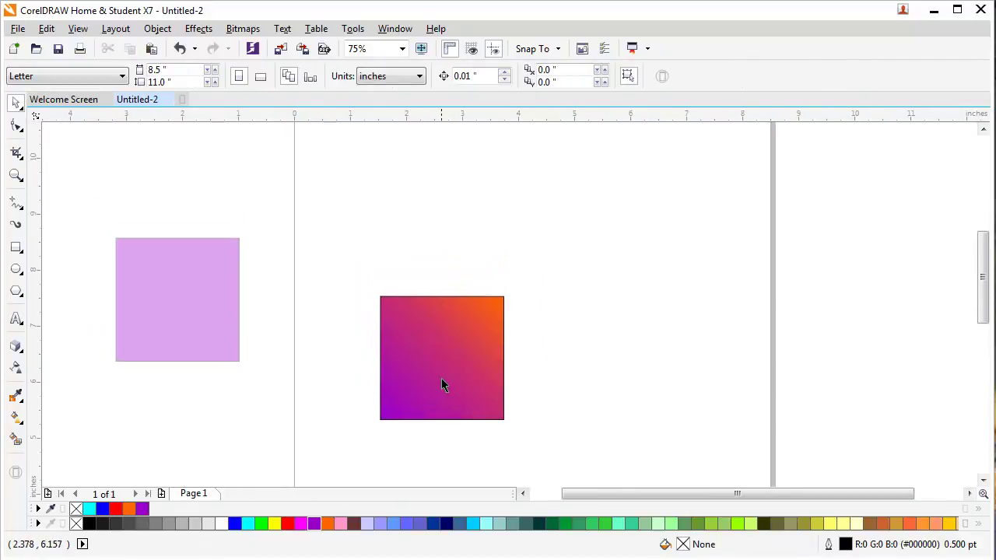
scroll(443, 383, up, 2)
scroll(451, 374, down, 1)
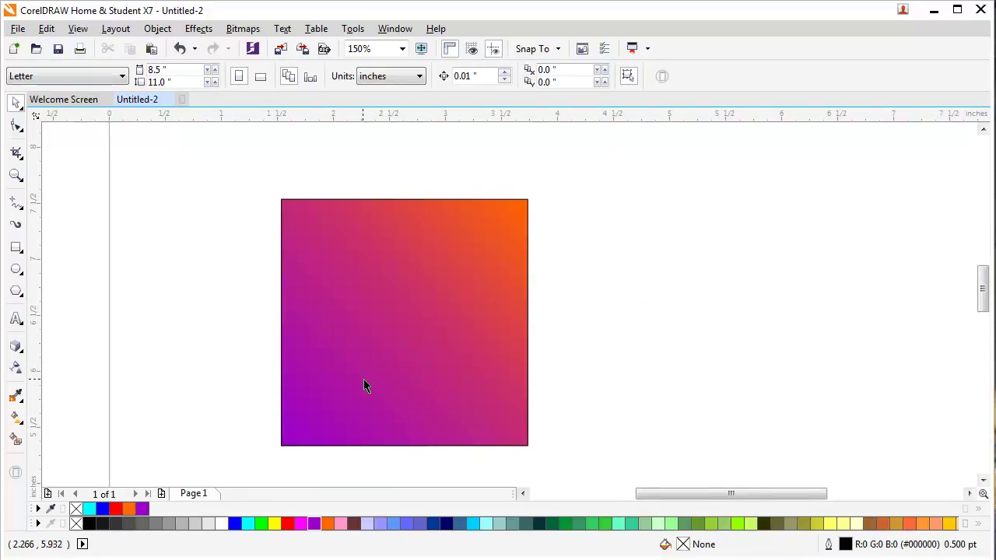
scroll(366, 377, down, 1)
- Move the gradient square clear to the right of the orange square, and delete the orange square
drag(374, 368, 522, 354)
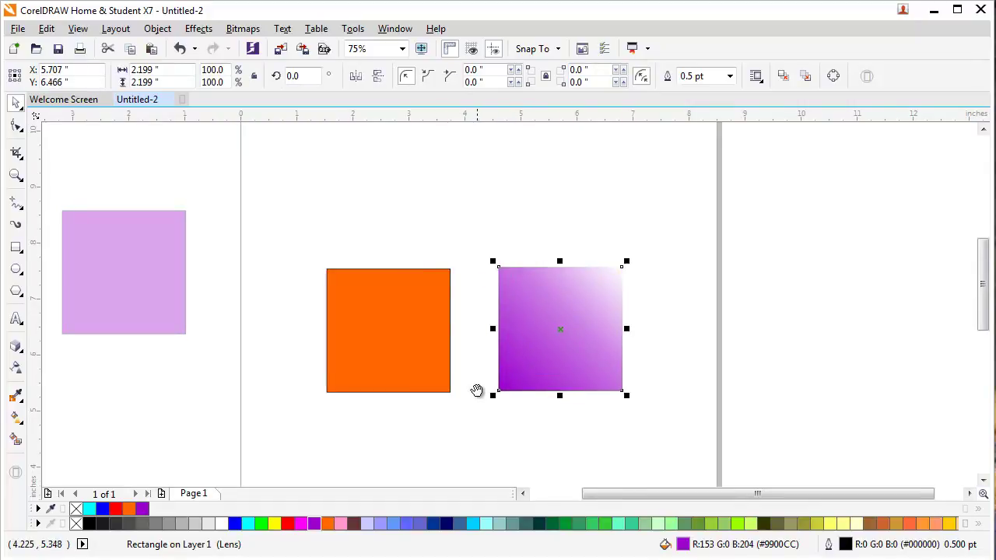
drag(477, 391, 474, 404)
click(387, 373)
key(Delete)
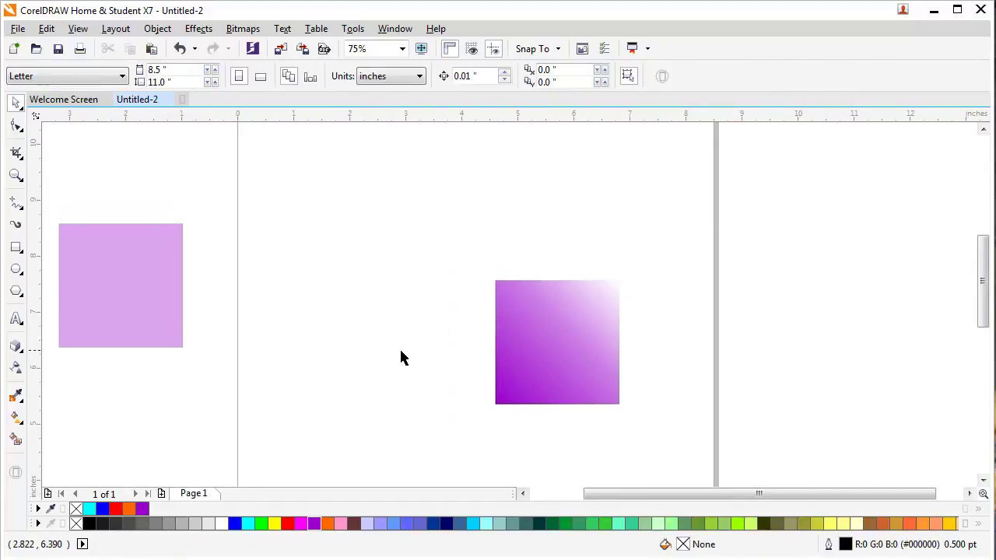
- Rotate the gradient square 45° into a diamond near the page's middle, and move the light purple square across the page's left edge
drag(566, 359, 471, 347)
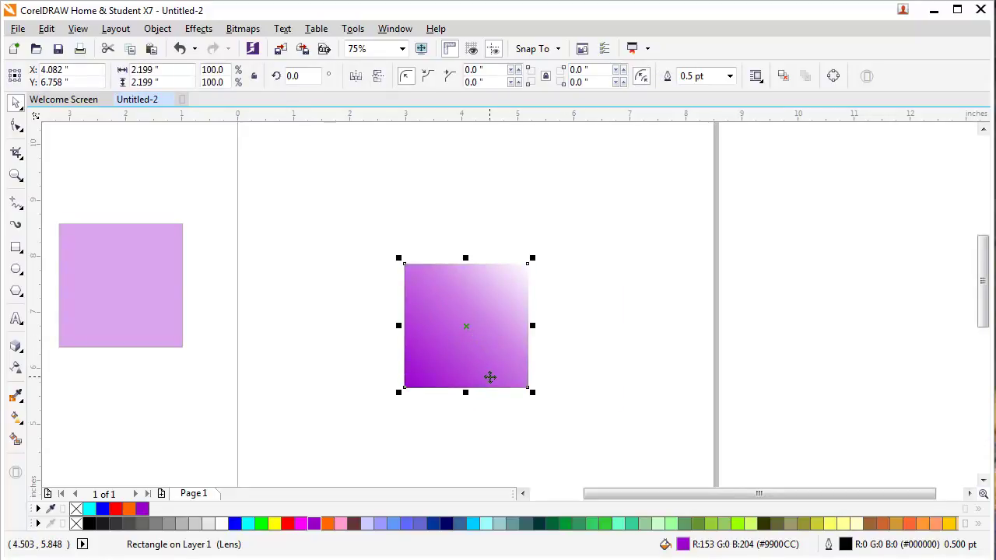
drag(485, 367, 513, 375)
click(469, 359)
click(513, 376)
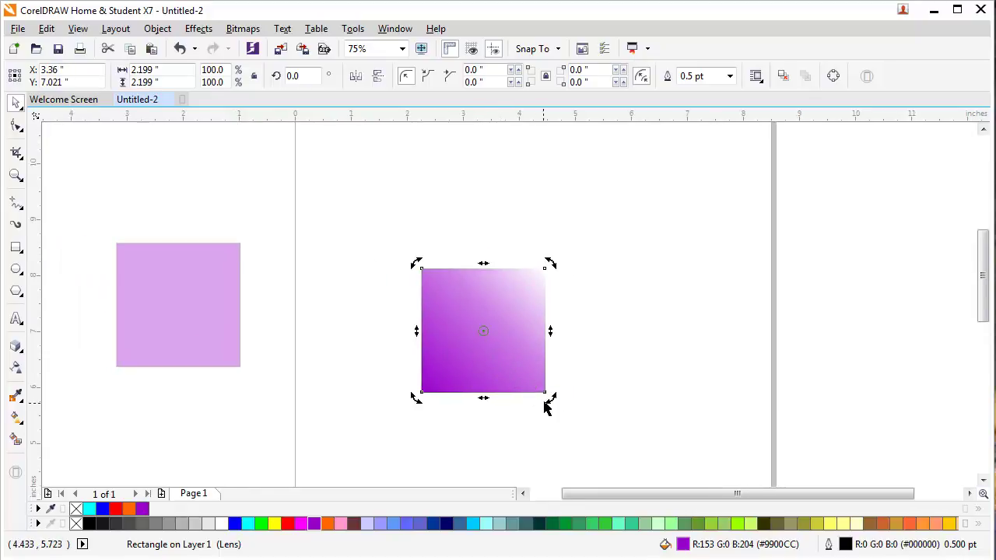
drag(545, 404, 578, 328)
drag(527, 360, 534, 338)
drag(140, 331, 269, 333)
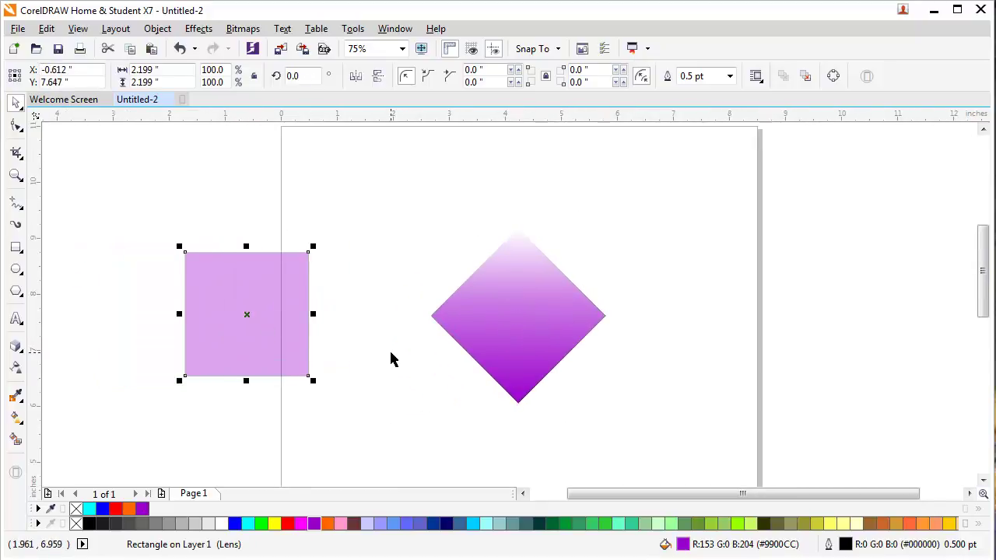
- Convert the diamond to curves and turn the segments at all four nodes into curve segments
click(493, 376)
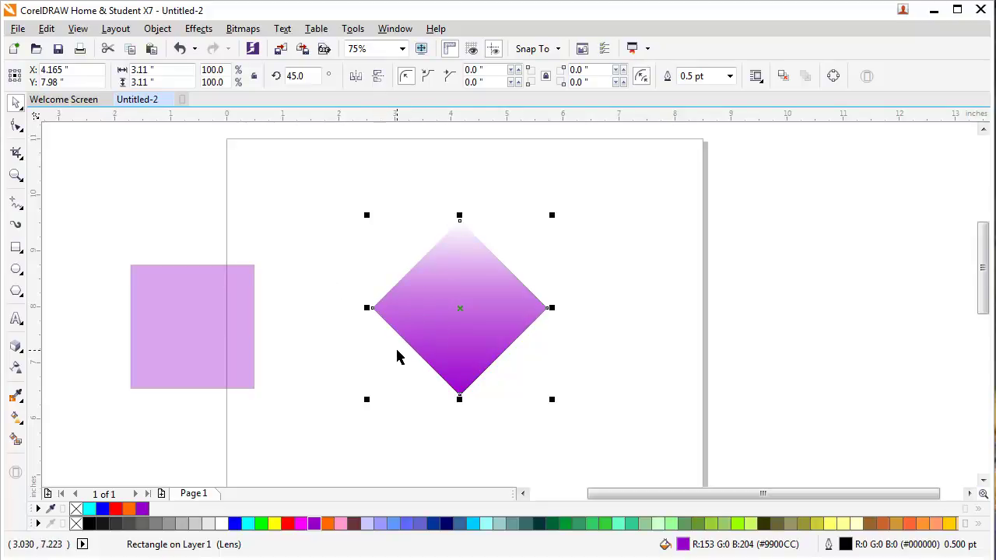
key(ctrl+q)
click(17, 125)
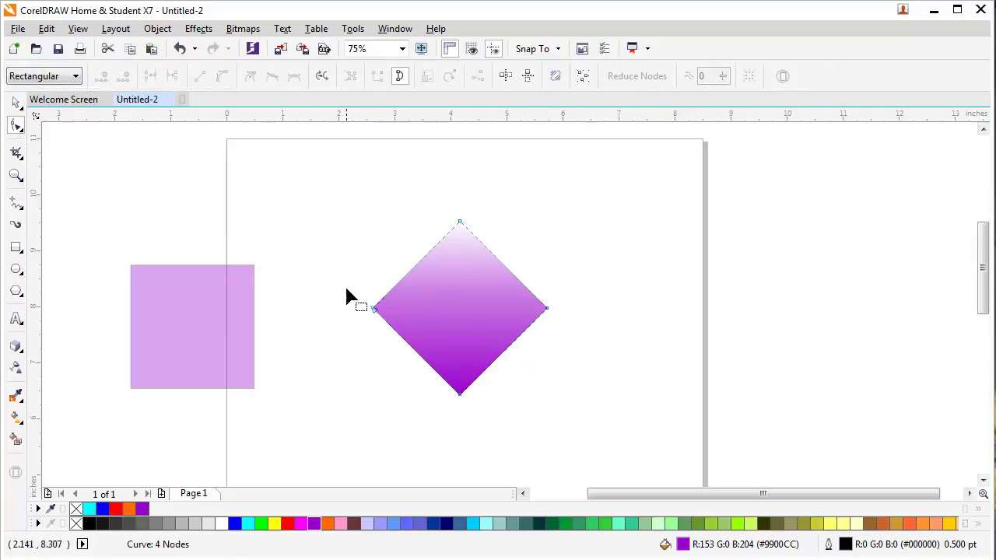
drag(554, 344, 557, 347)
drag(307, 152, 619, 422)
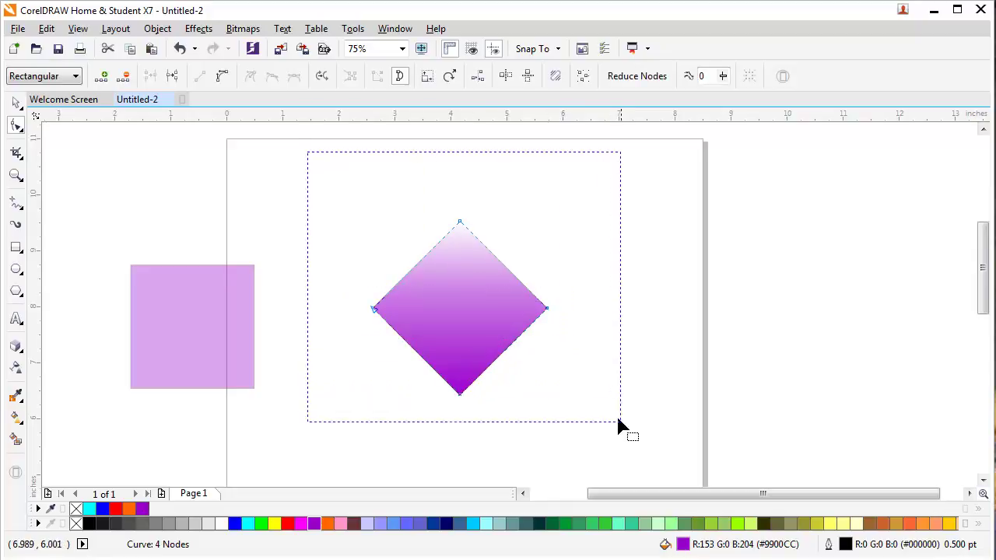
click(222, 75)
- Stretch the diamond's top node straight up beyond the page's top edge
drag(494, 232, 496, 234)
scroll(482, 323, up, 1)
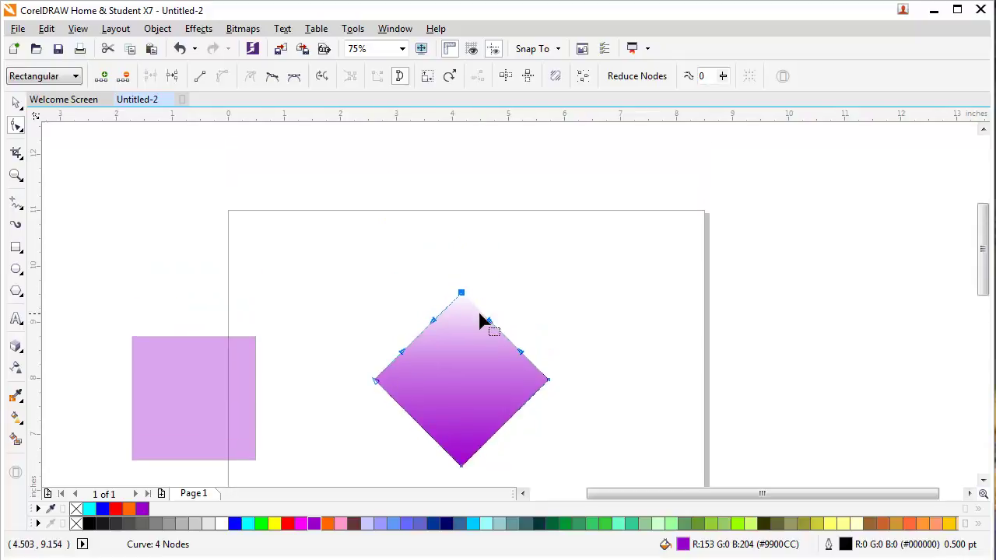
drag(462, 295, 462, 185)
- Delete the shape's left and right side nodes to form a smooth, pointed petal
drag(378, 372, 600, 429)
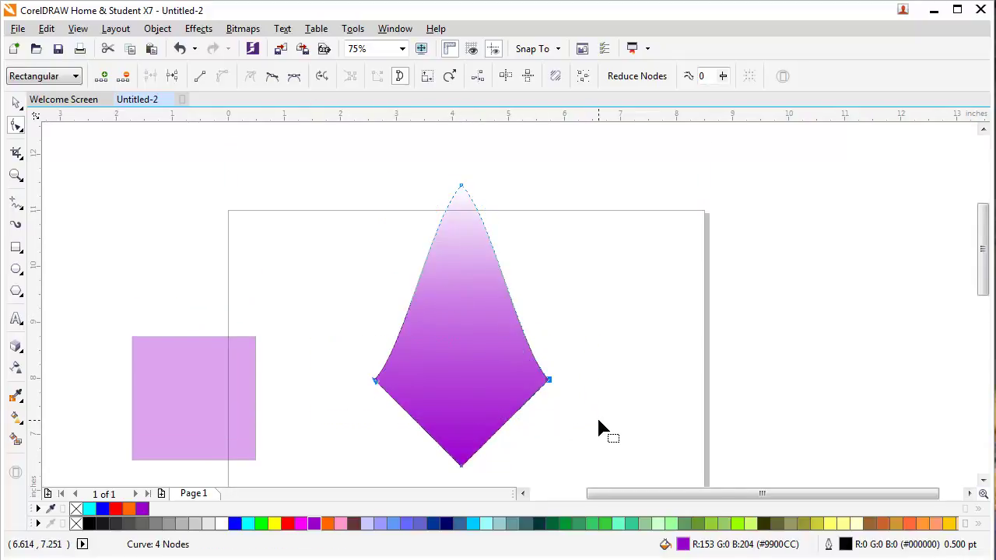
key(Delete)
key(space)
click(434, 371)
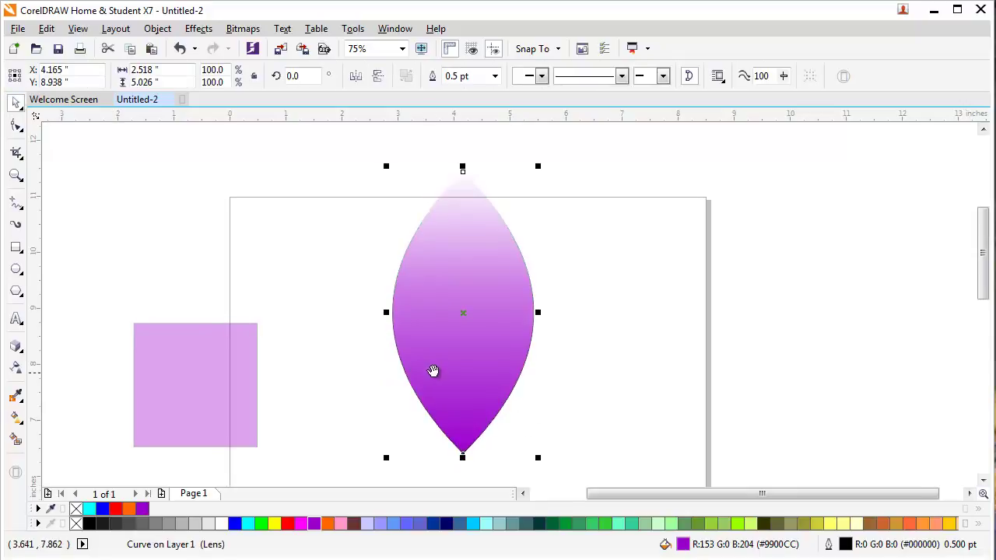
- Move the petal down onto the page's middle and place its rotation centre on its bottom tip
scroll(465, 344, down, 1)
drag(449, 292, 488, 388)
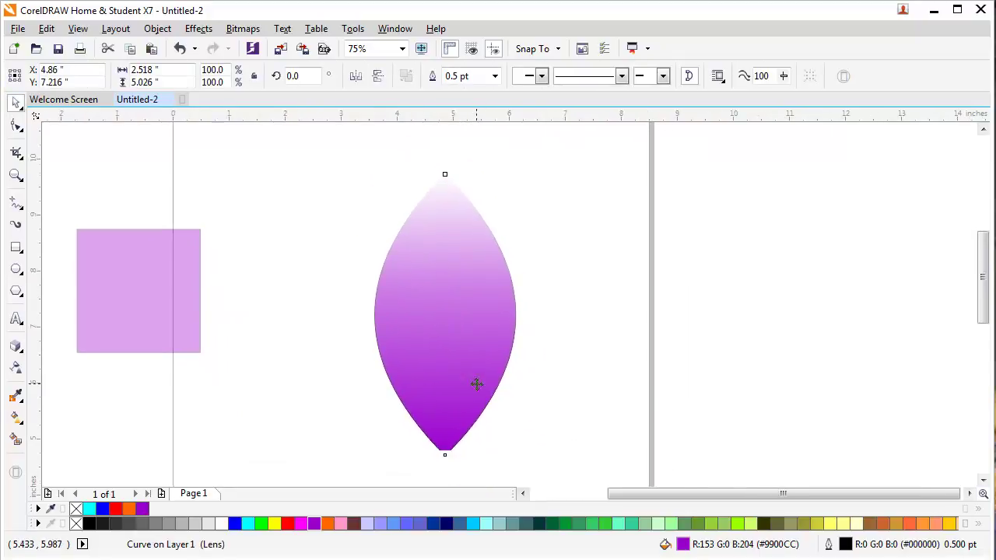
click(472, 371)
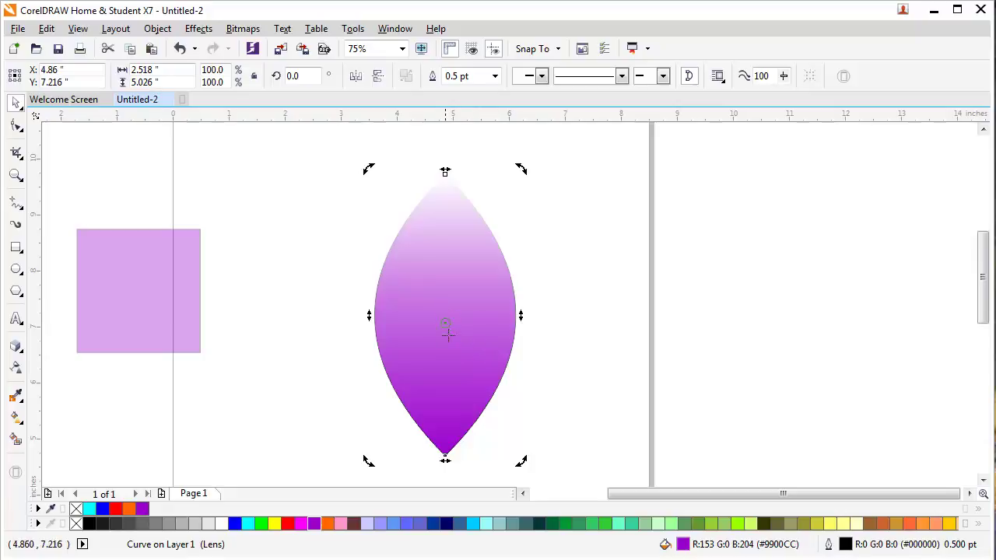
drag(460, 440, 445, 456)
drag(512, 430, 504, 430)
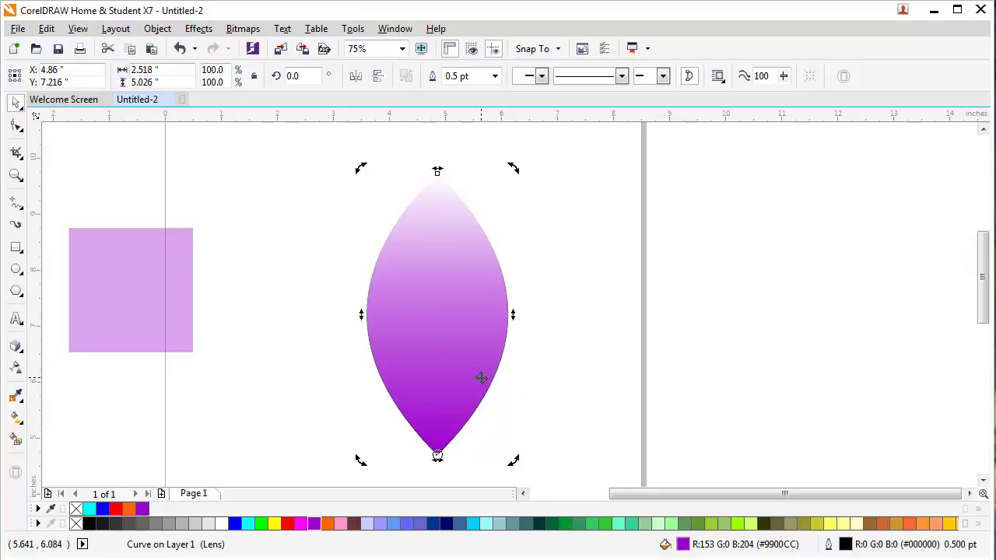
- Duplicate the petal in place and rotate the copy 15° clockwise about its bottom tip
key(KP_Add)
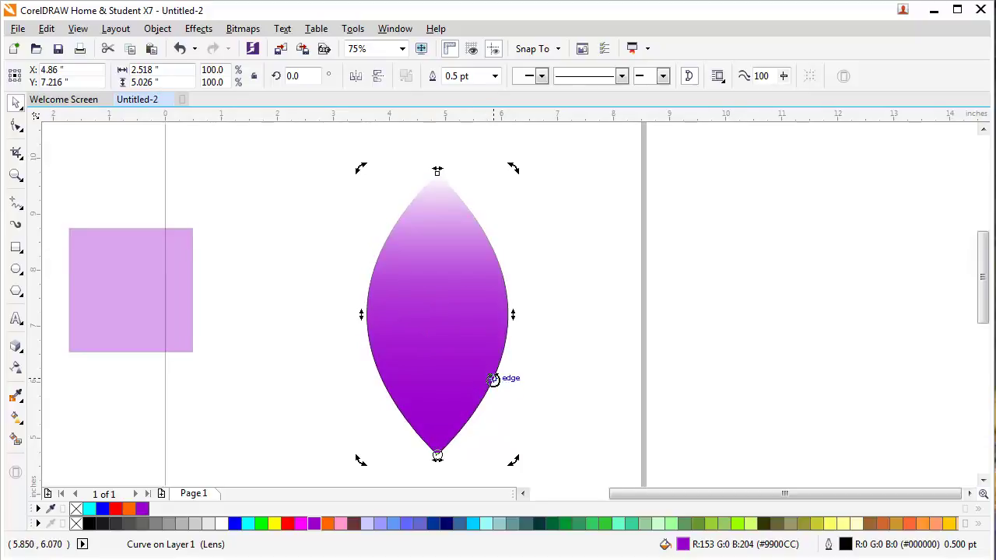
drag(493, 381, 478, 372)
drag(496, 161, 555, 238)
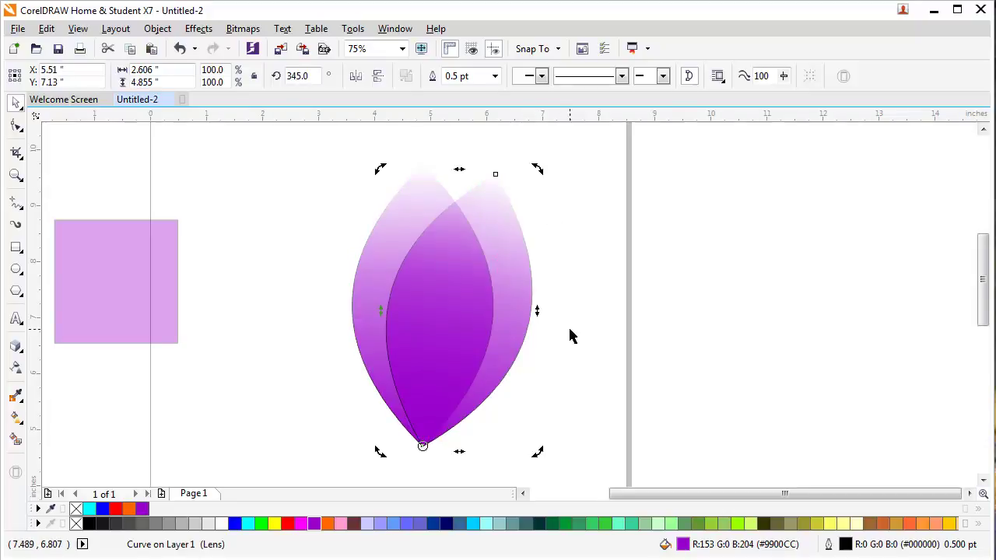
- Repeat the duplicate-and-rotate operation around the full circle until 24 petals form a complete flower
key(ctrl+r)
key(ctrl+r)
key(ctrl+r)
key(ctrl+r)
key(ctrl+r)
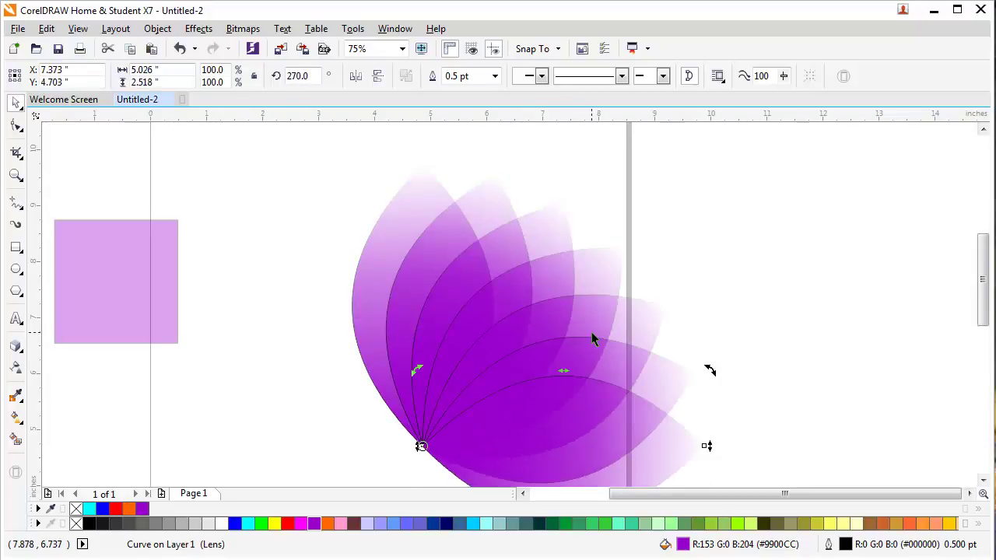
key(ctrl+r)
key(ctrl+r)
key(ctrl+r)
key(ctrl+r)
key(ctrl+r)
key(ctrl+r)
key(ctrl+r)
key(ctrl+r)
key(ctrl+r)
key(ctrl+r)
key(ctrl+r)
key(ctrl+r)
key(ctrl+r)
key(ctrl+r)
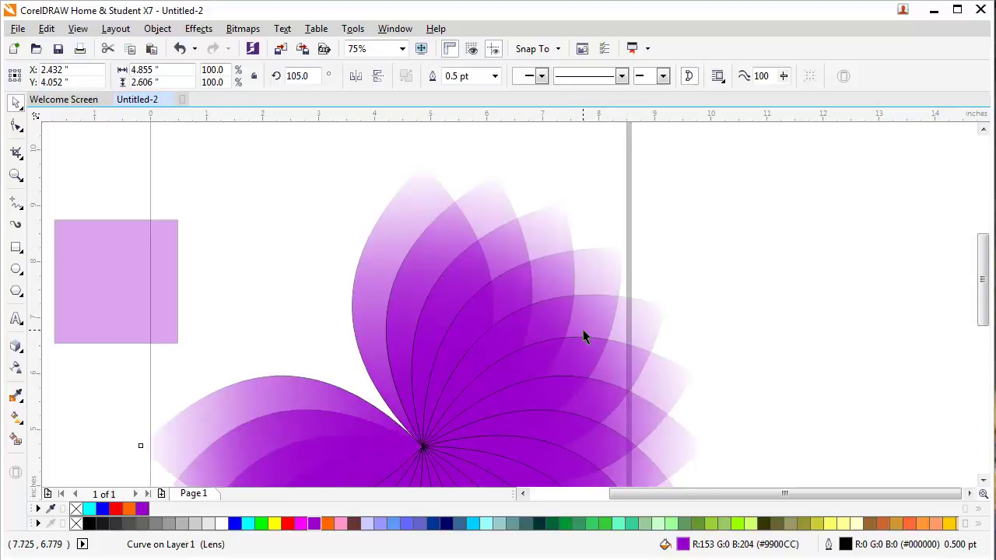
key(ctrl+r)
- Group all the petals and move the flower up and across the page's right edge, to about X 6.878", Y 5.854"
scroll(467, 281, down, 1)
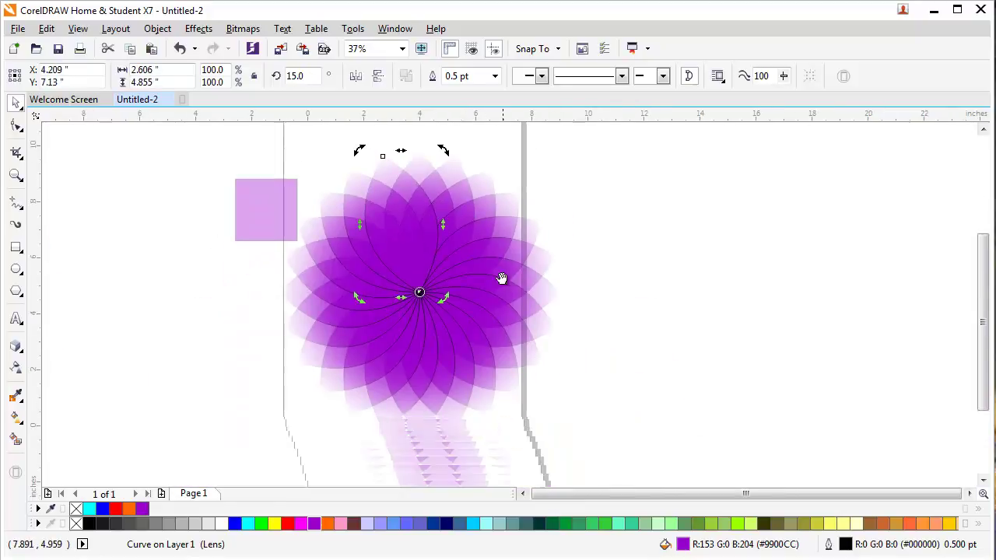
click(634, 459)
drag(275, 158, 274, 156)
key(ctrl+g)
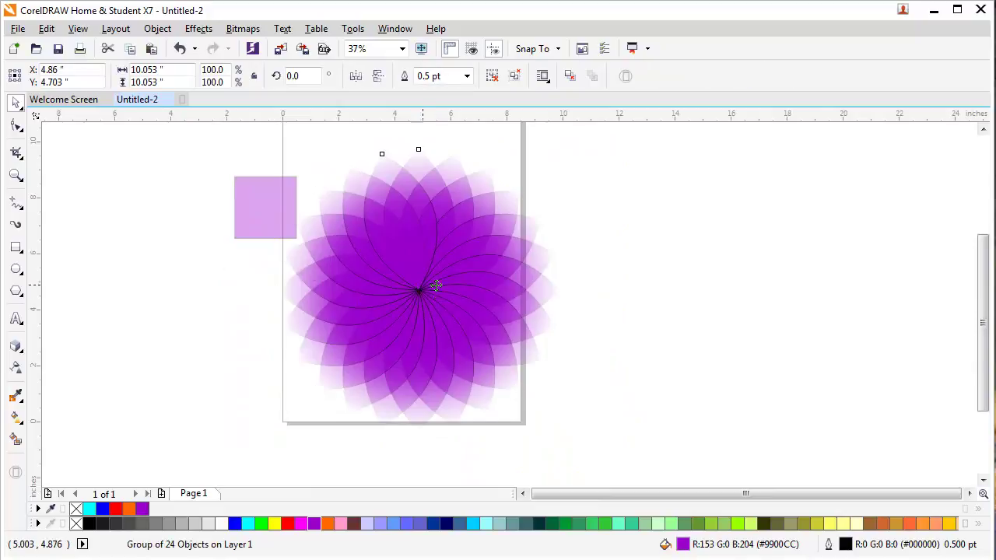
drag(418, 291, 503, 309)
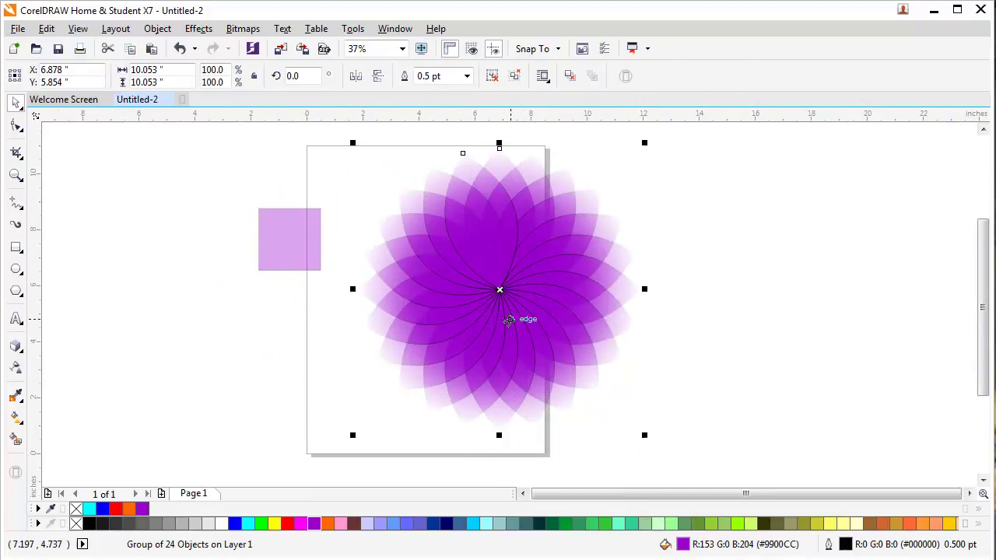
- Remove the outline from the flower group and reposition it at about X 6.123", Y 5.563"
scroll(502, 276, up, 2)
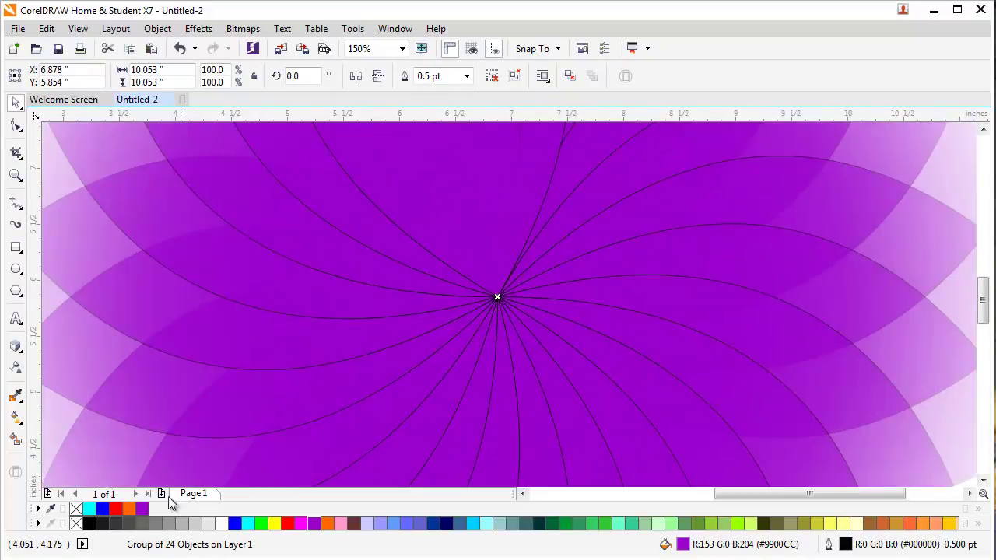
right_click(76, 523)
scroll(445, 355, down, 2)
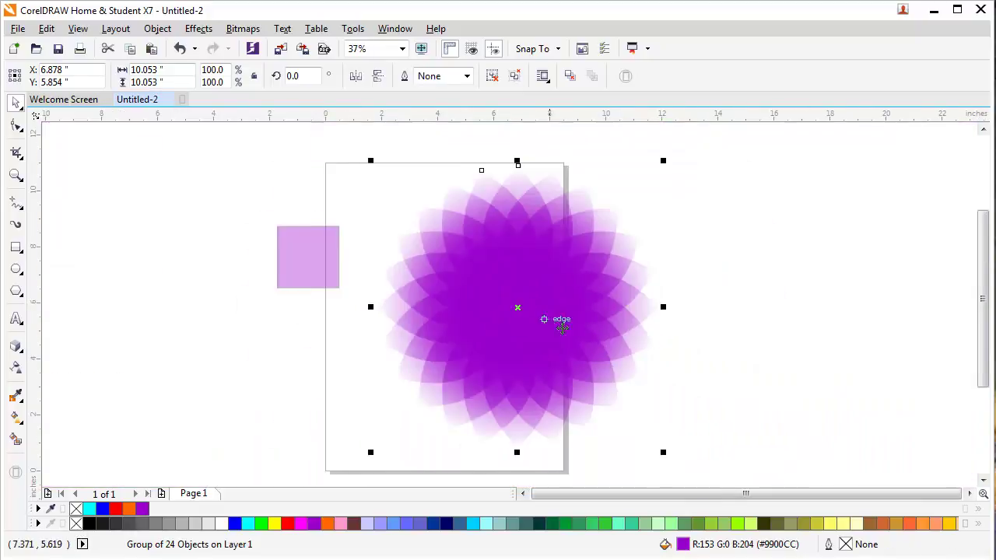
drag(433, 346, 466, 345)
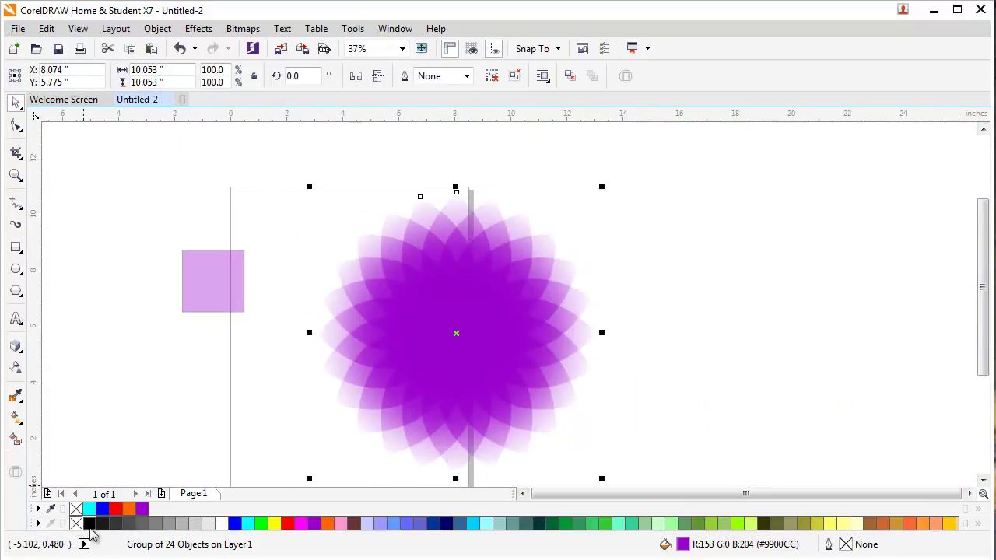
scroll(324, 428, down, 1)
scroll(363, 414, up, 1)
drag(414, 373, 361, 381)
scroll(360, 381, down, 1)
scroll(233, 421, up, 1)
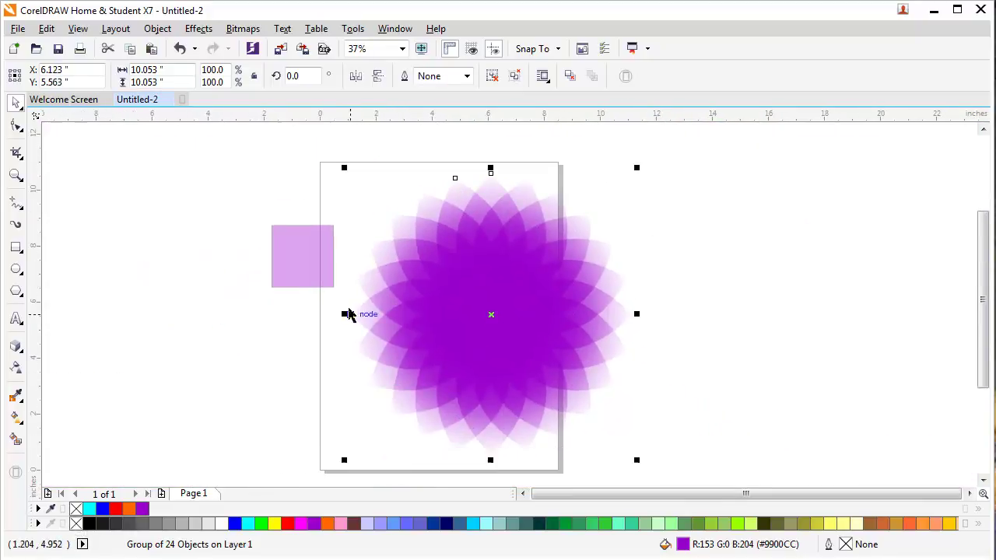
- Move the light purple square off the page to the left, and shrink the flower to about 59.4% on the page
drag(298, 270, 192, 302)
drag(489, 326, 438, 324)
drag(581, 148, 521, 209)
scroll(397, 335, up, 1)
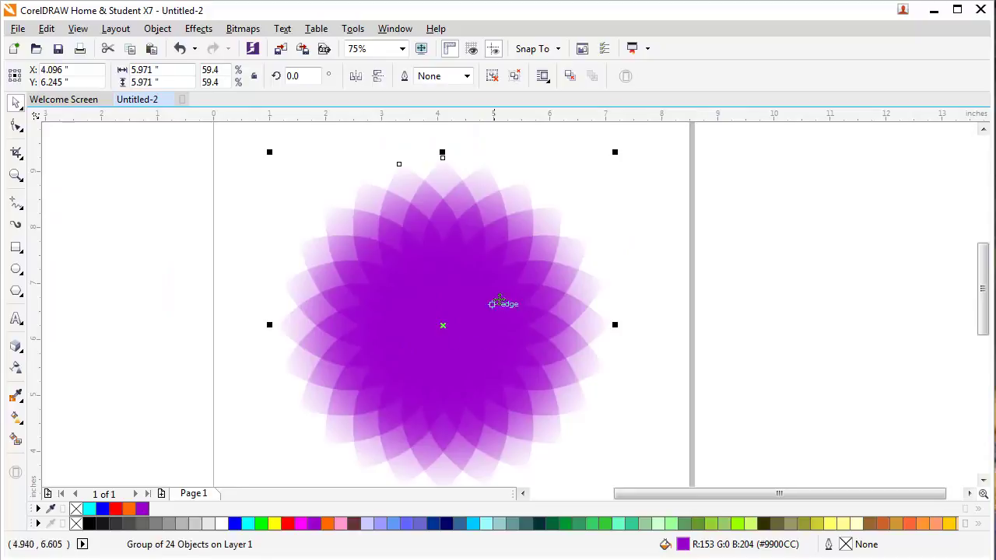
- Try several blue and teal fills on the flower group, finishing with green #339966
click(394, 524)
click(408, 523)
click(459, 524)
click(473, 524)
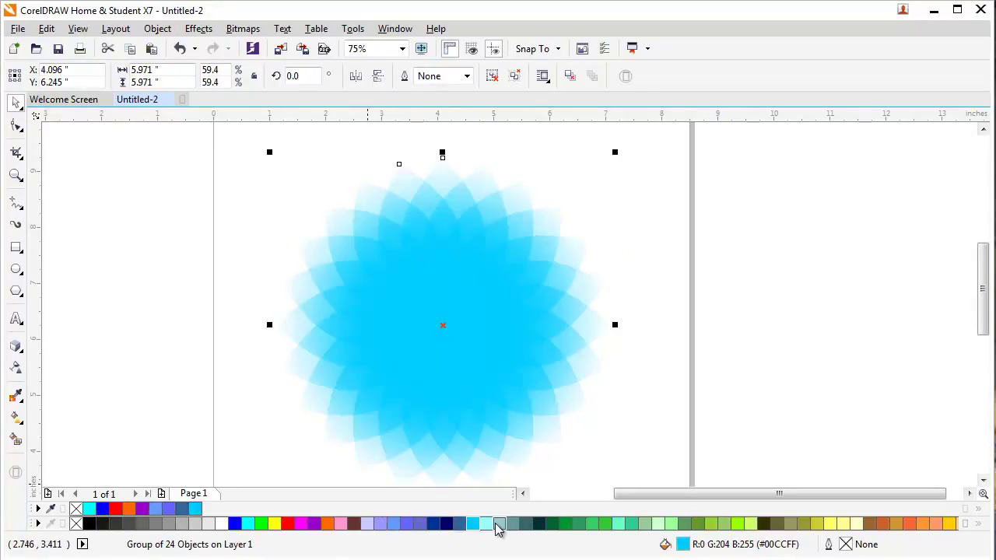
click(499, 524)
click(542, 524)
click(578, 524)
- Reposition the light purple square beside the page, rotate it 45° into a diamond and convert it to curves
drag(218, 395, 425, 341)
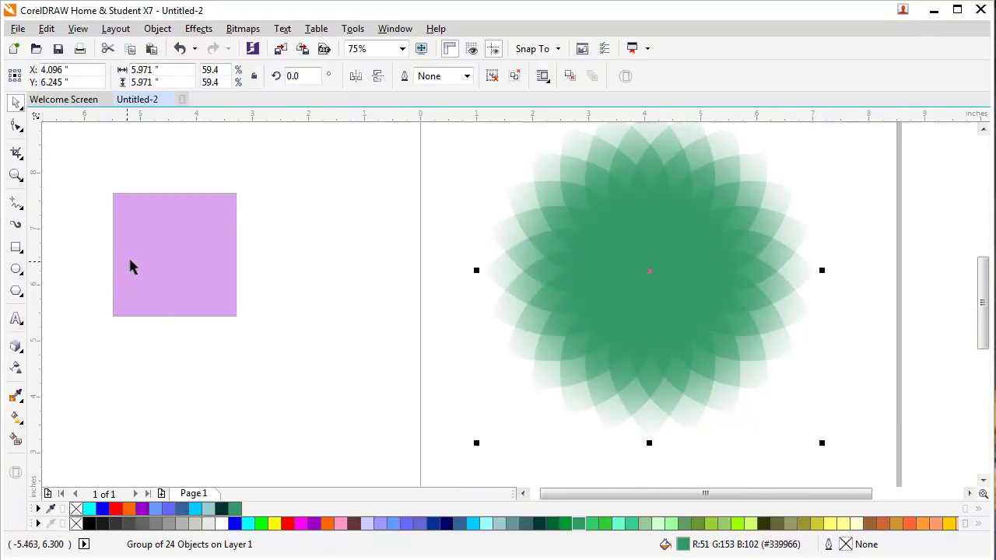
drag(134, 260, 313, 322)
drag(373, 310, 281, 283)
click(304, 274)
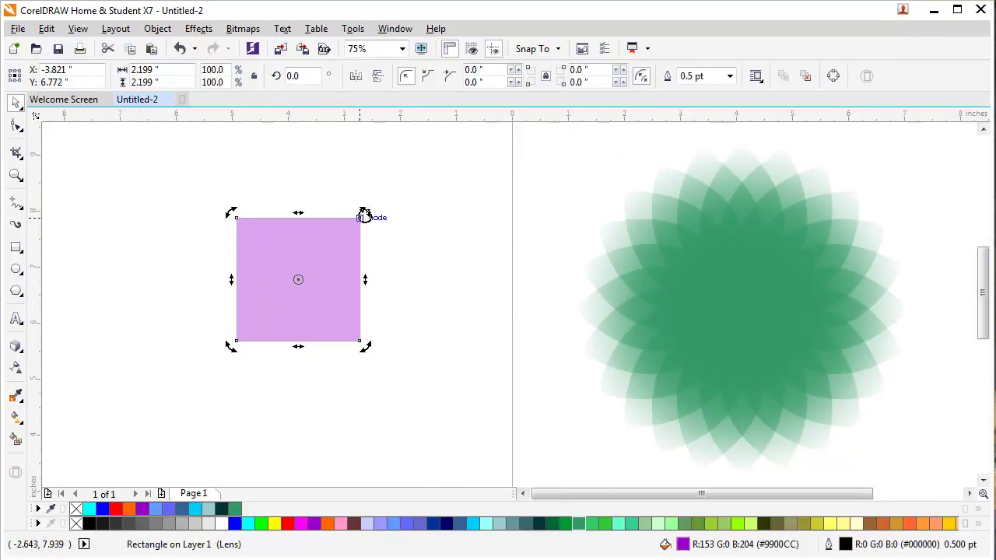
drag(363, 215, 429, 335)
key(ctrl+q)
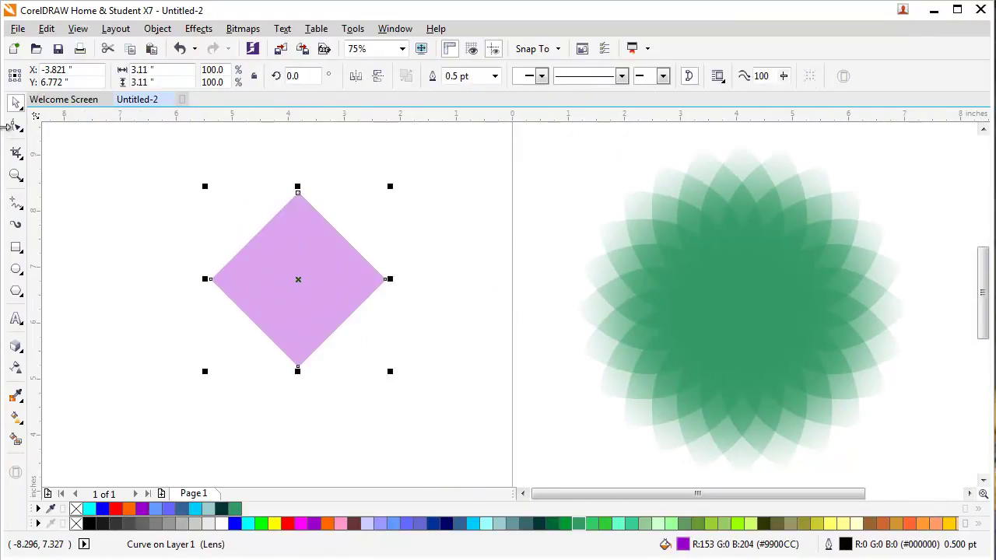
- Stretch the diamond's top node straight up to form a kite about 5.04" tall
click(10, 127)
scroll(276, 269, up, 2)
drag(263, 220, 356, 304)
drag(312, 265, 312, 158)
key(space)
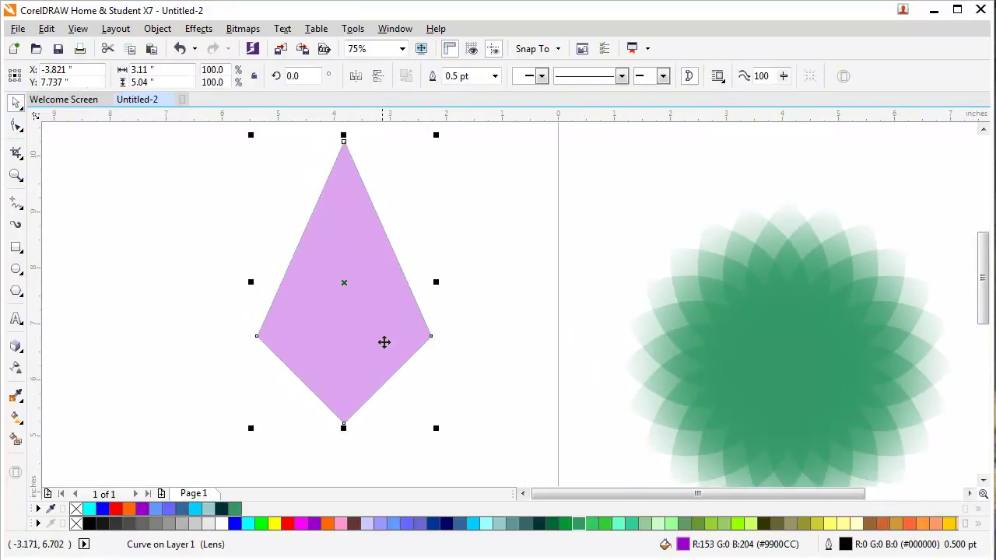
- Move the kite farther left of the page and rotate a duplicate of it 15° clockwise about its bottom tip
click(383, 342)
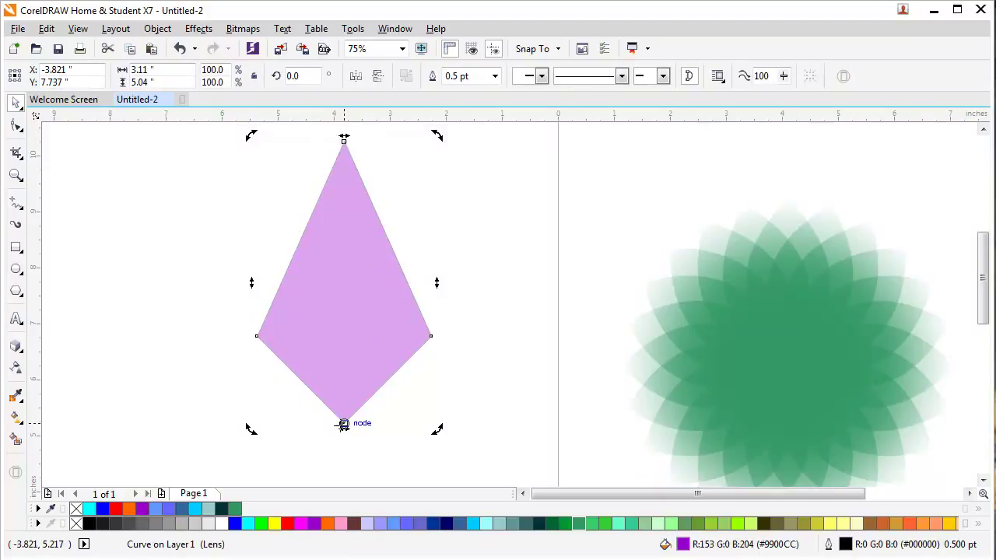
drag(347, 311, 237, 301)
click(236, 262)
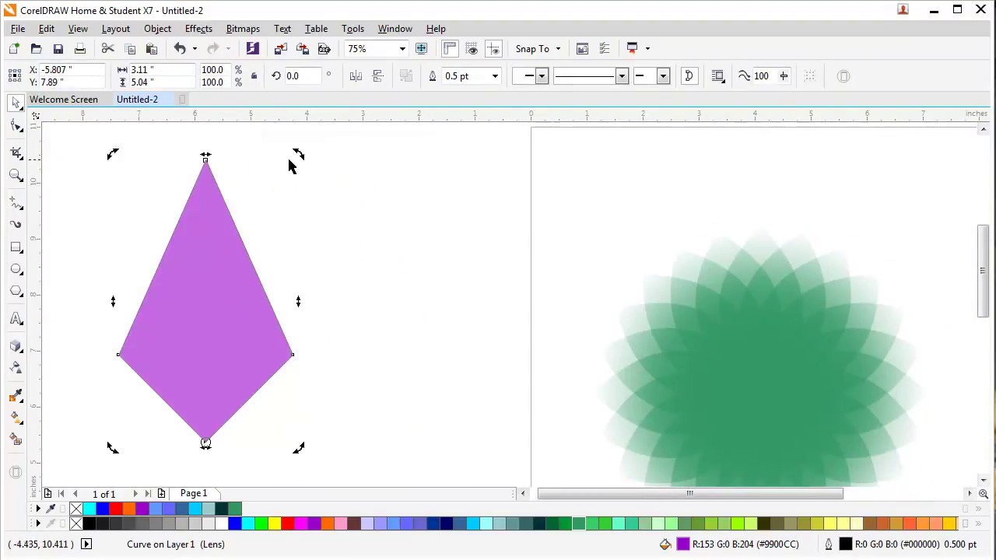
drag(291, 160, 356, 267)
- Repeat the kite's duplicate-and-rotate operation around the full circle to complete a 24-point star flower
key(ctrl+r)
key(ctrl+r)
key(ctrl+r)
key(ctrl+r)
key(ctrl+r)
key(ctrl+r)
key(ctrl+r)
key(ctrl+r)
key(ctrl+r)
key(ctrl+r)
key(ctrl+r)
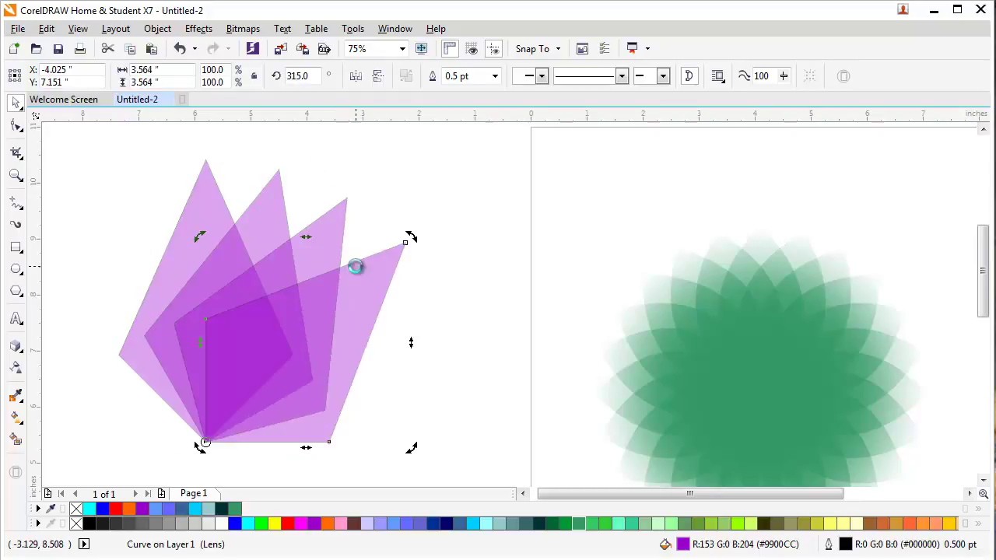
key(ctrl+r)
key(ctrl+r)
key(ctrl+r)
key(ctrl+r)
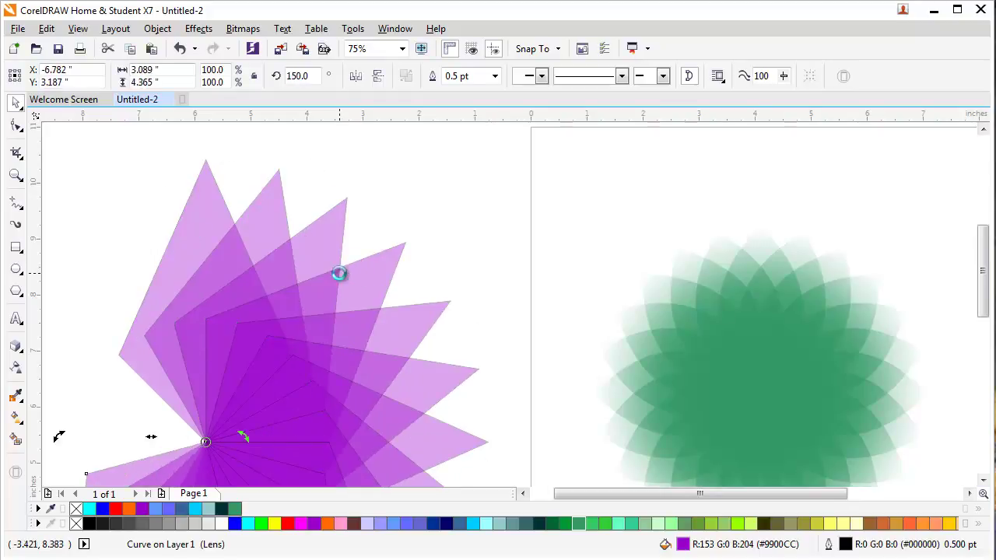
drag(186, 301, 407, 267)
key(ctrl+r)
key(ctrl+r)
key(ctrl+r)
key(ctrl+r)
key(ctrl+r)
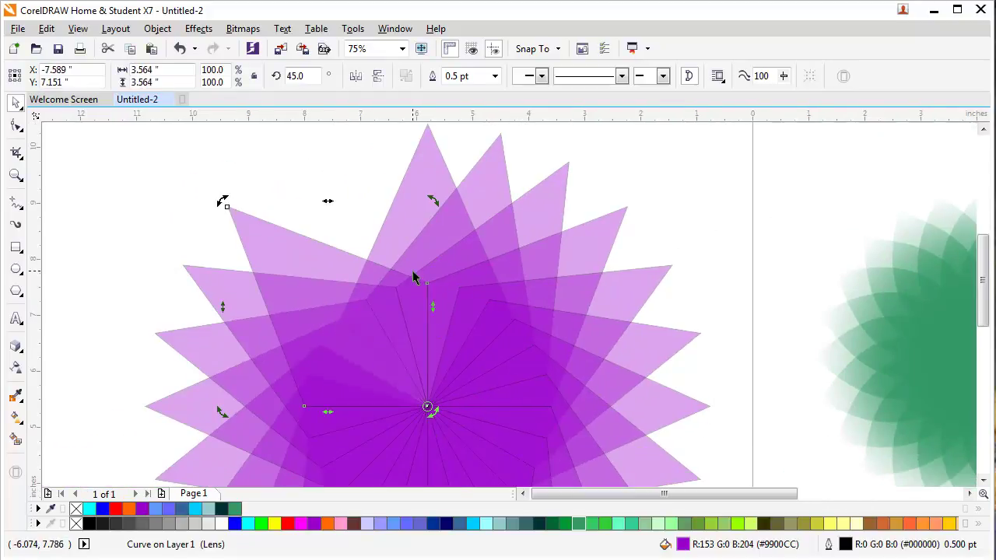
key(ctrl+r)
key(ctrl+r)
- Group all the purple kites and remove the group's outline
scroll(412, 273, down, 2)
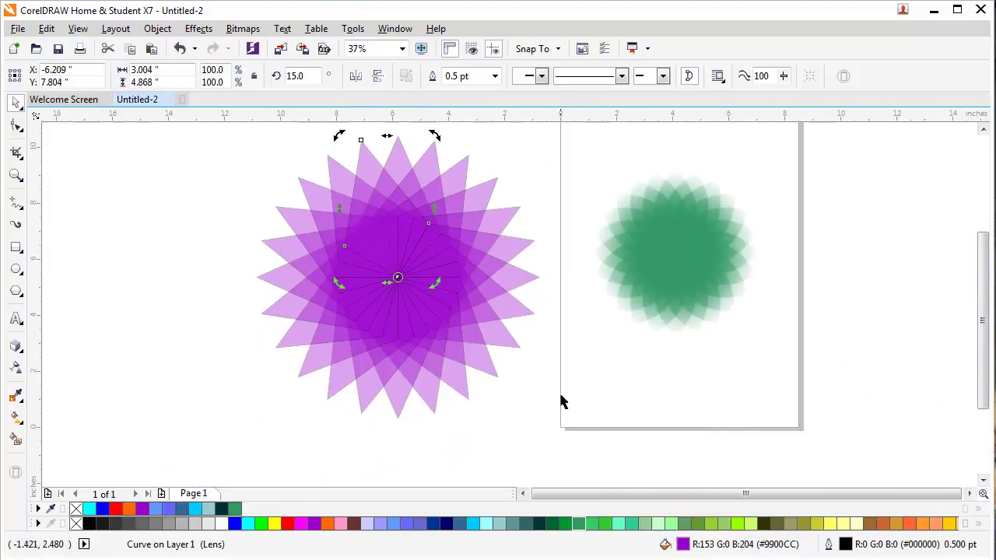
drag(573, 472, 226, 137)
key(ctrl+g)
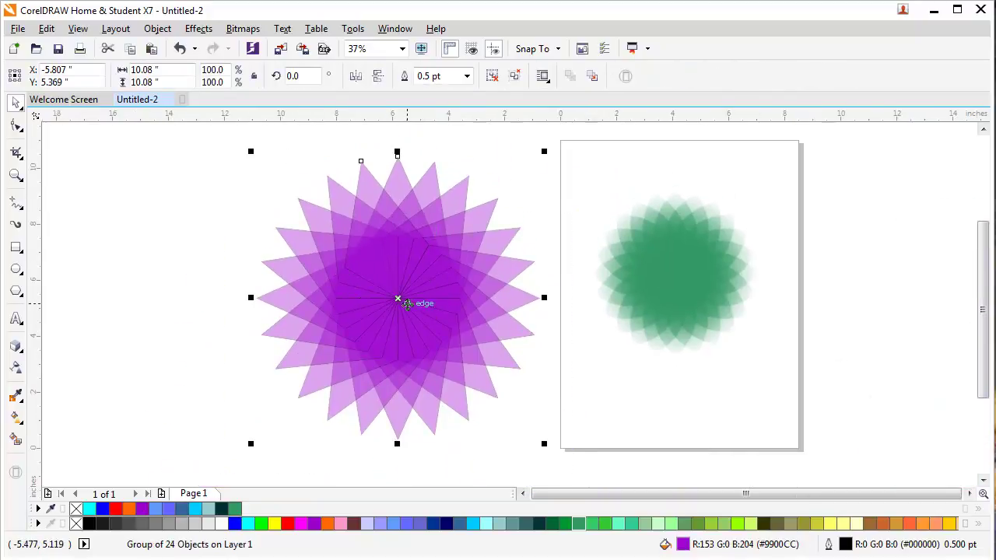
drag(442, 327, 421, 355)
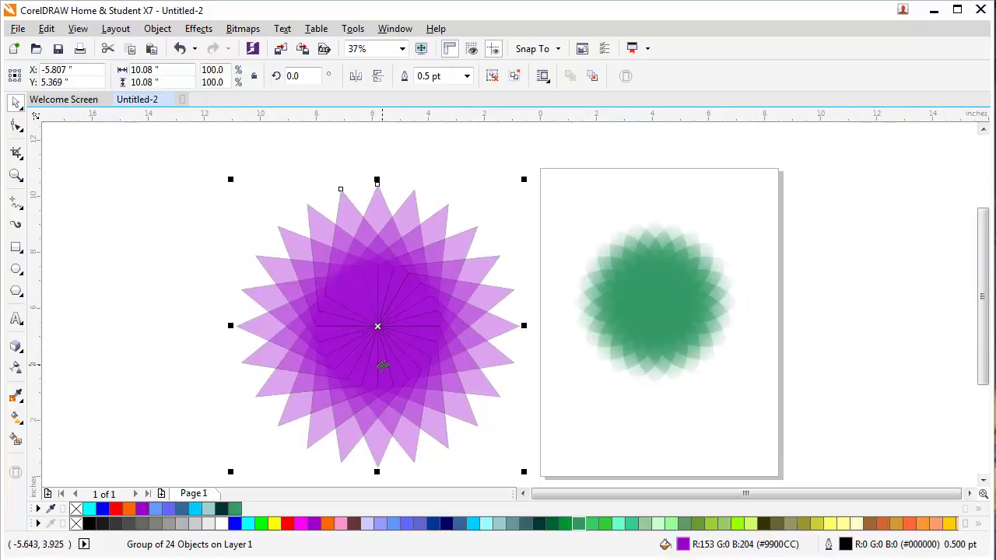
right_click(79, 525)
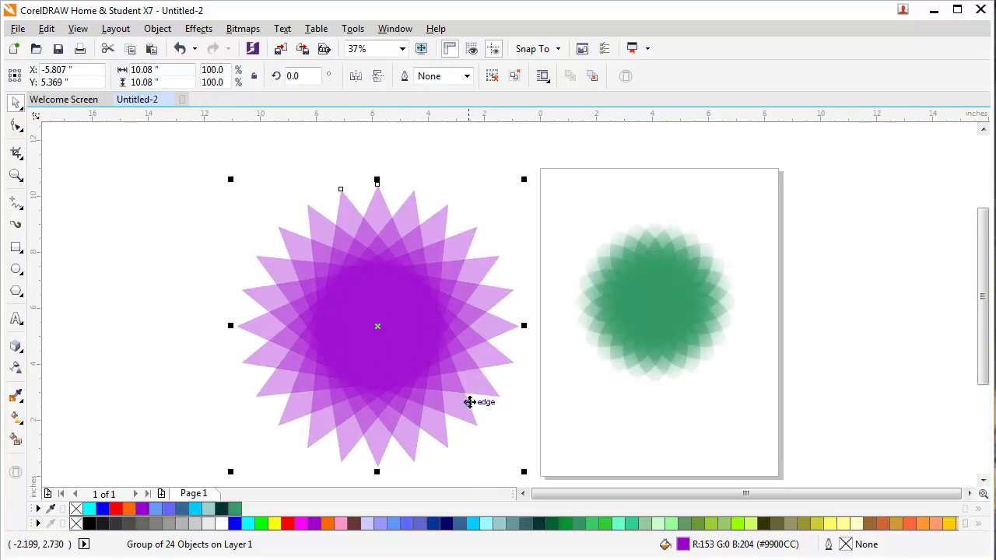
- Shrink the purple star flower to about 66.1%, place it just left of the page, and deselect it
drag(524, 181, 474, 229)
drag(433, 299, 493, 290)
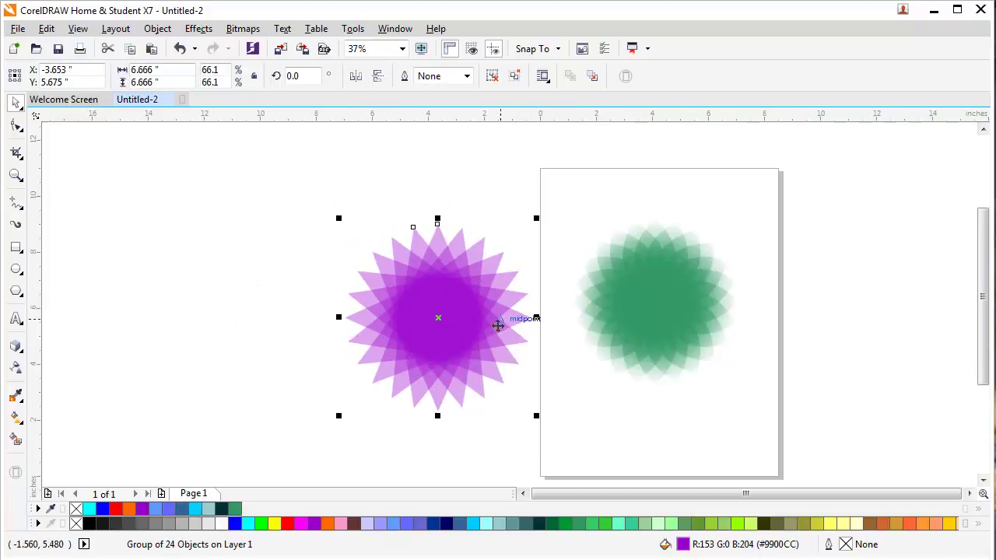
click(571, 449)
click(376, 258)
click(725, 417)
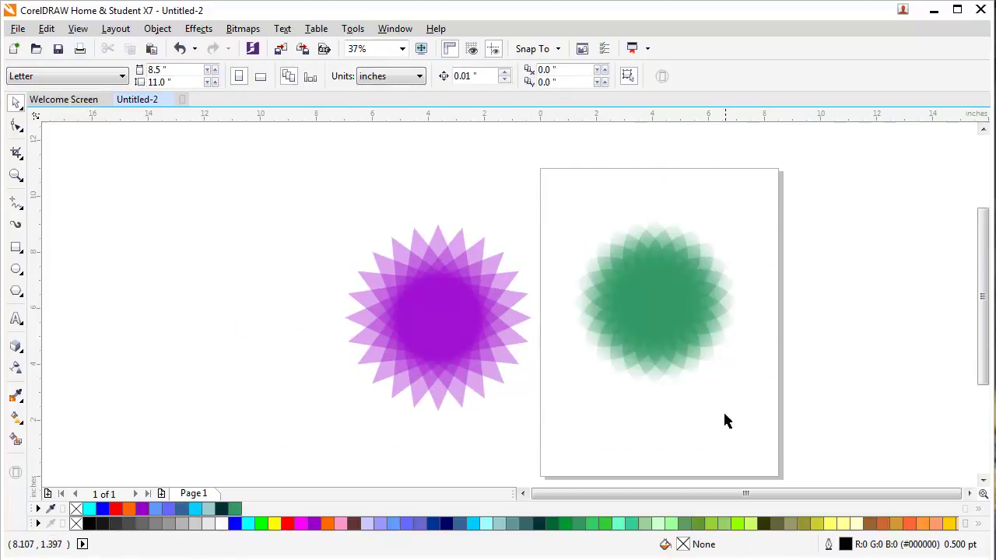
- Enlarge the green flower to about 7.3" wide and align the two flowers' centres at the same height
click(693, 373)
drag(752, 393, 764, 412)
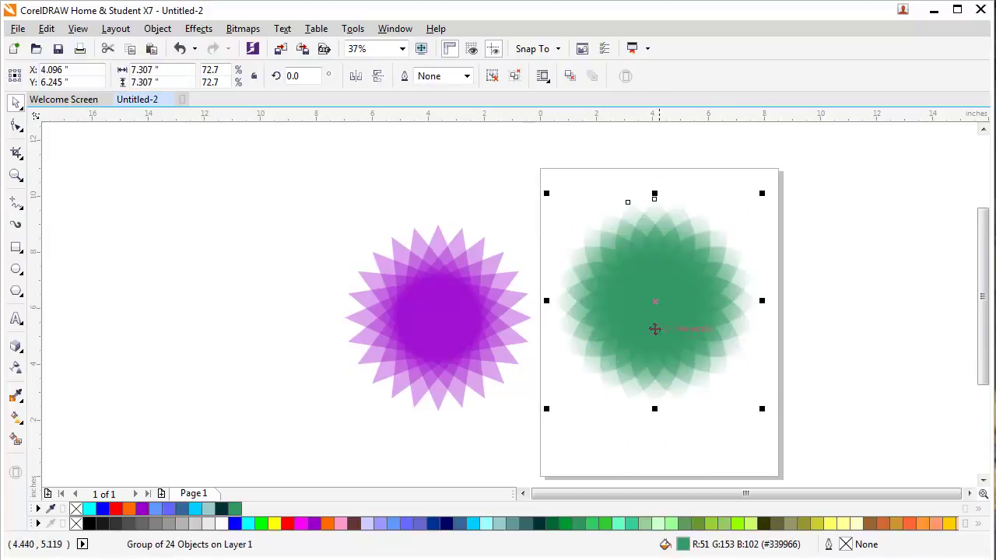
shift+click(431, 379)
key(e)
click(520, 440)
drag(550, 433, 457, 388)
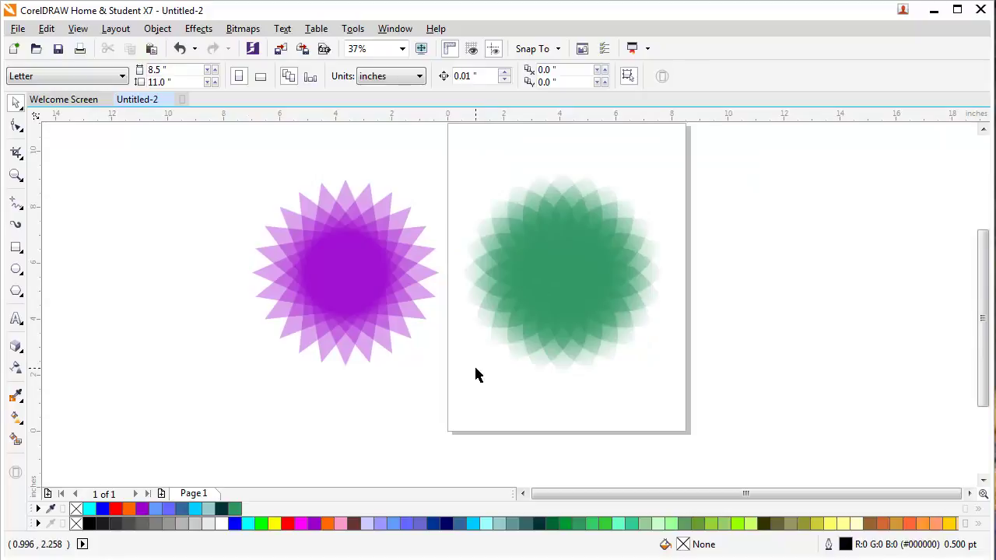